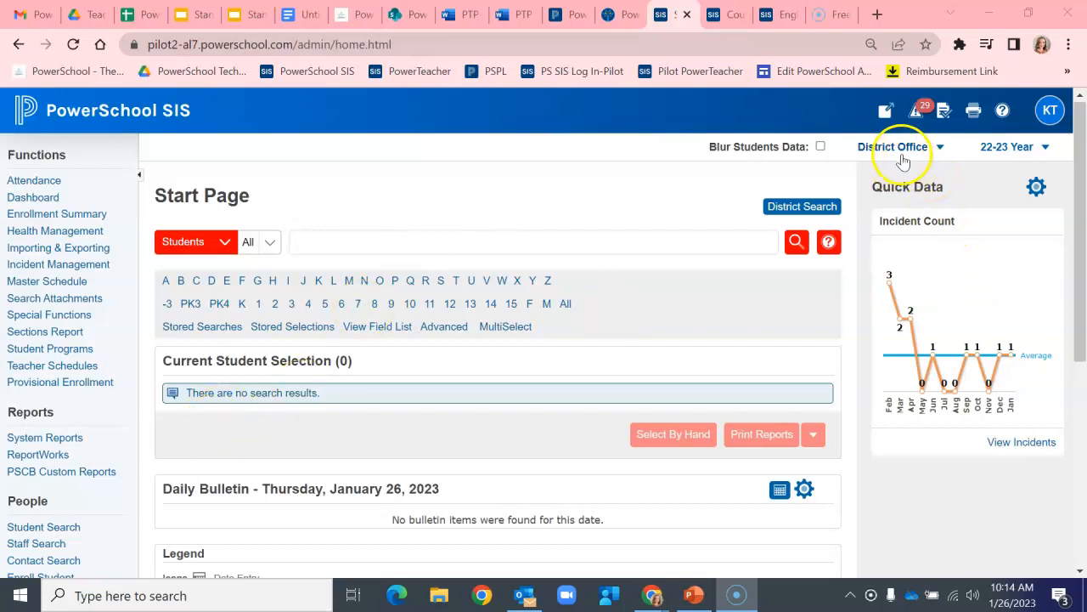
Step: Open the Standards page under District Setup
{"action": "scroll", "coordinate": [146, 405], "scroll_direction": "down", "scroll_amount": 5}
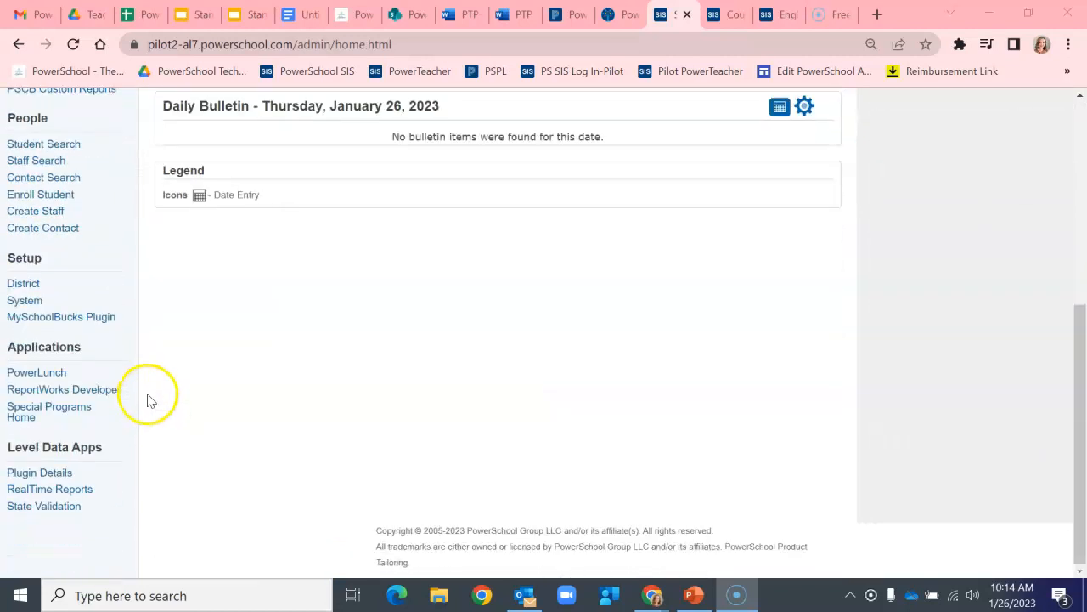
{"action": "left_click", "coordinate": [79, 293]}
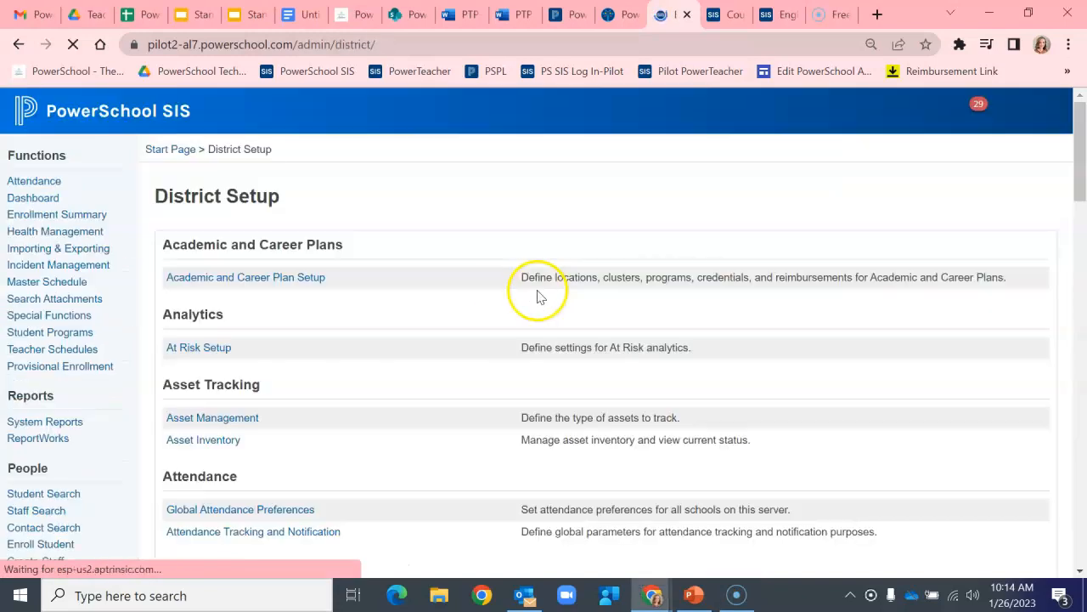
{"action": "scroll", "coordinate": [535, 294], "scroll_direction": "down", "scroll_amount": 7}
{"action": "scroll", "coordinate": [558, 296], "scroll_direction": "up", "scroll_amount": 4}
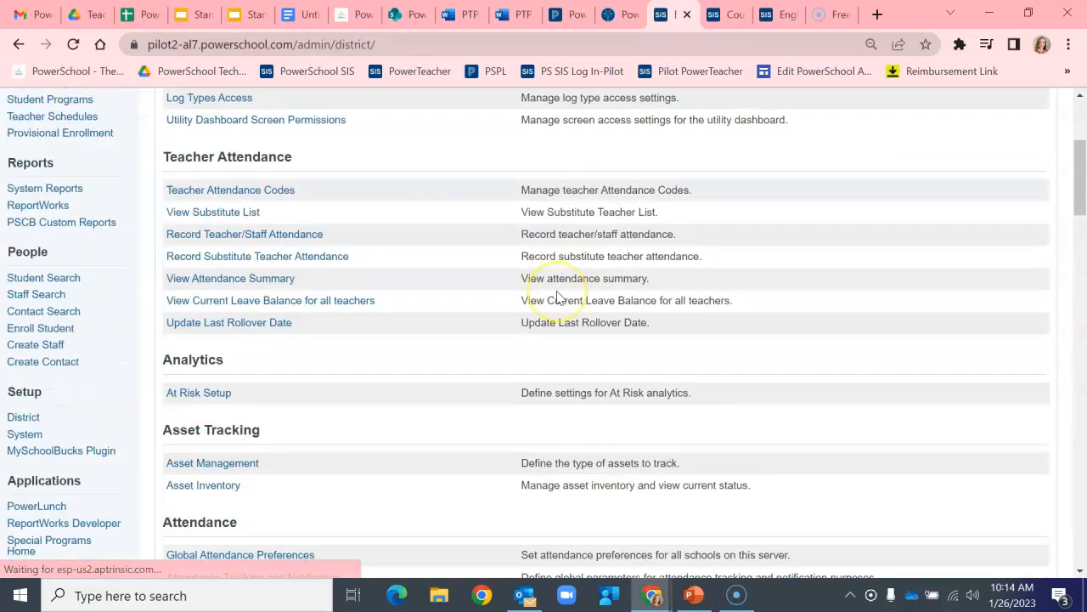
{"action": "scroll", "coordinate": [559, 297], "scroll_direction": "down", "scroll_amount": 4}
{"action": "scroll", "coordinate": [558, 296], "scroll_direction": "down", "scroll_amount": 9}
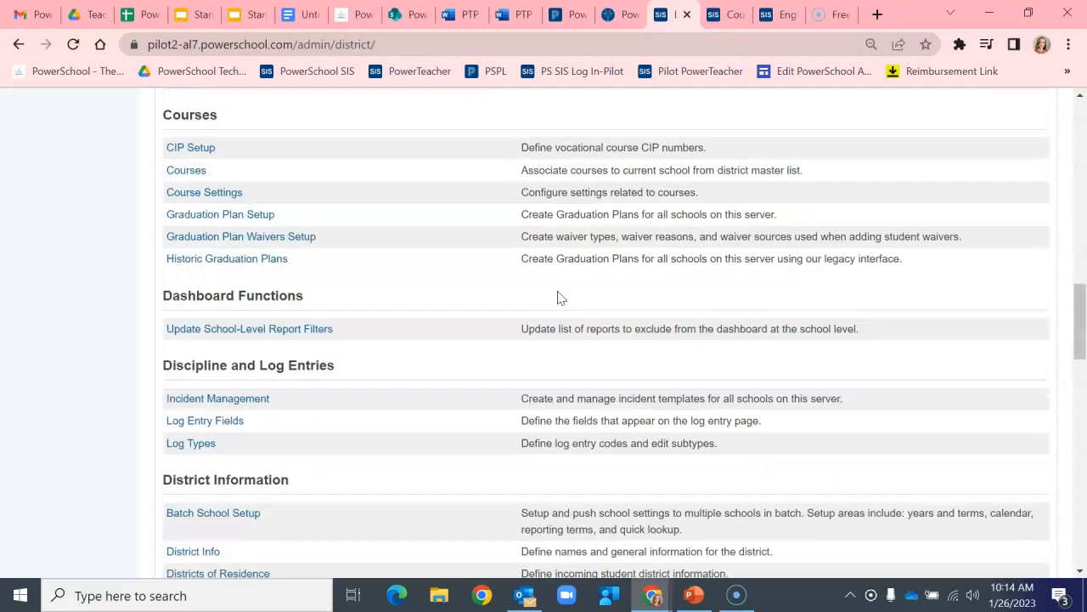
{"action": "scroll", "coordinate": [558, 296], "scroll_direction": "down", "scroll_amount": 8}
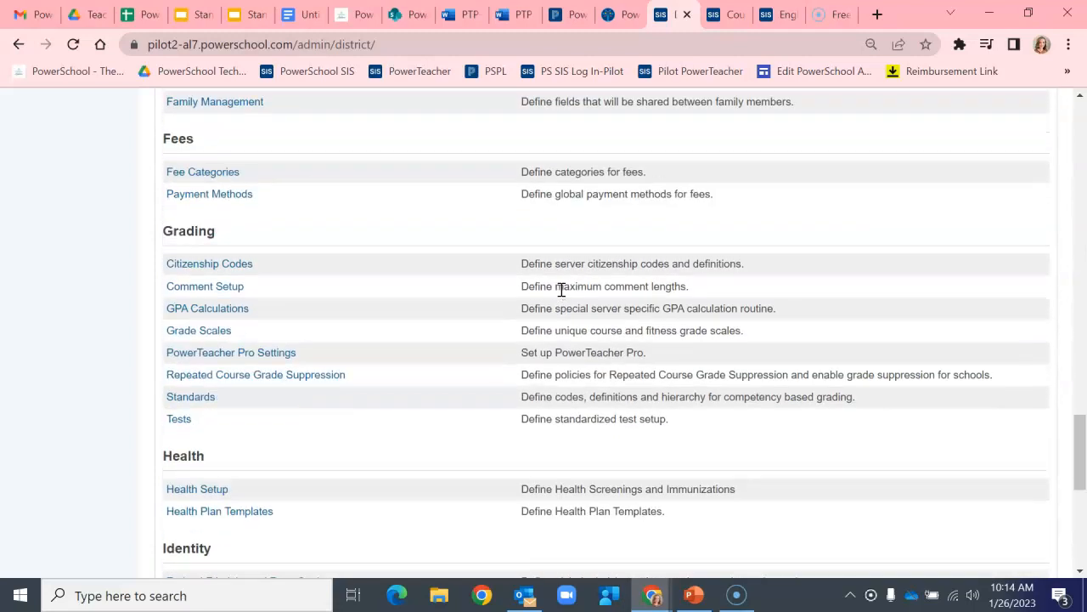
{"action": "left_click", "coordinate": [196, 397]}
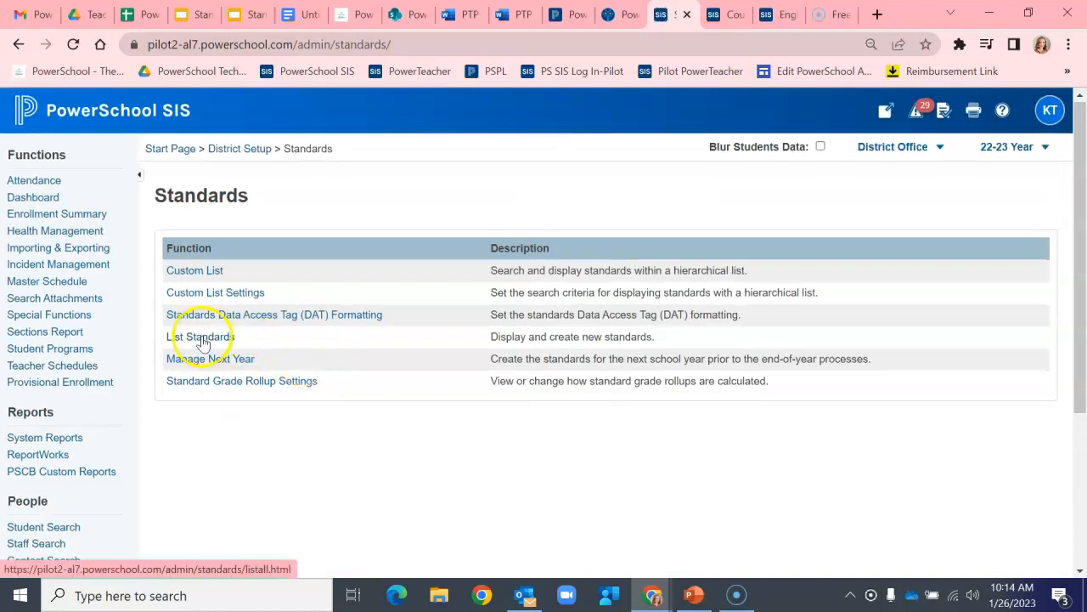
Step: Open List Standards and expand Alabama Courses of Study, English Language Arts (2021) and Grade 12
{"action": "left_click", "coordinate": [202, 339]}
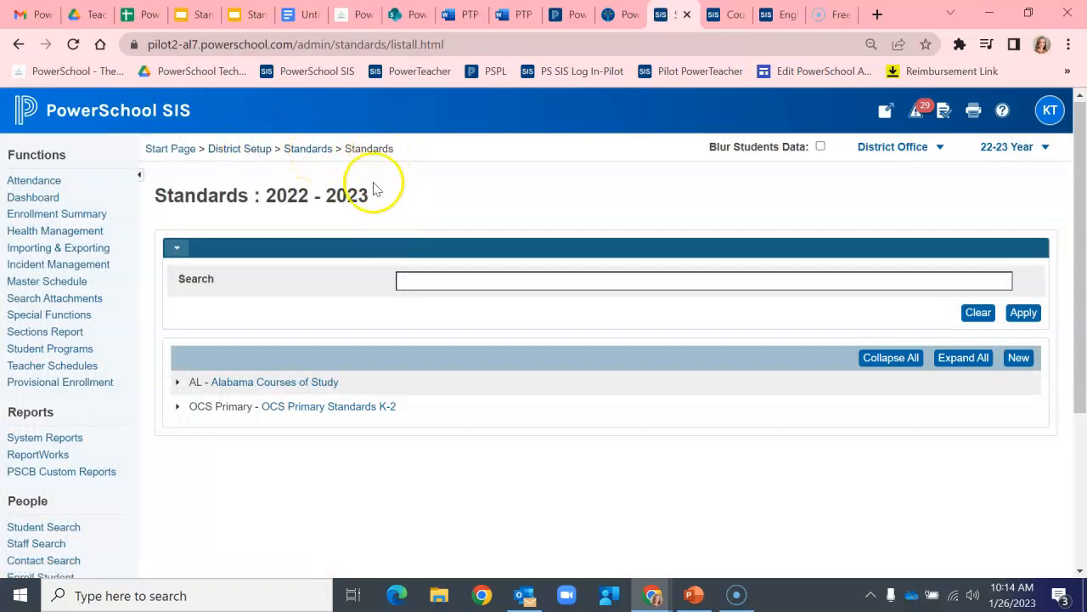
{"action": "left_click", "coordinate": [176, 384]}
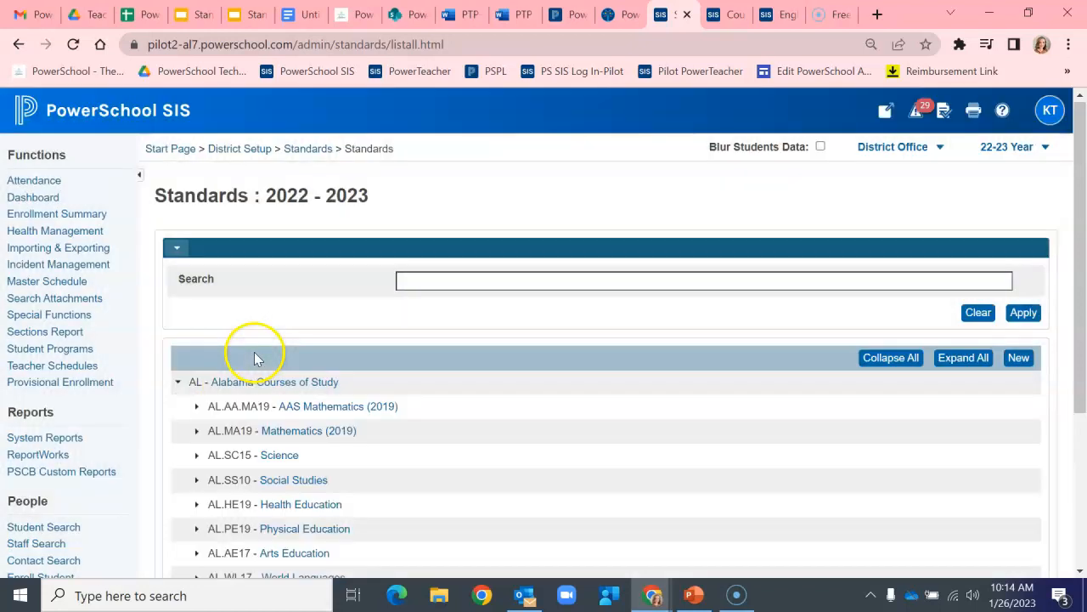
{"action": "scroll", "coordinate": [439, 348], "scroll_direction": "down", "scroll_amount": 3}
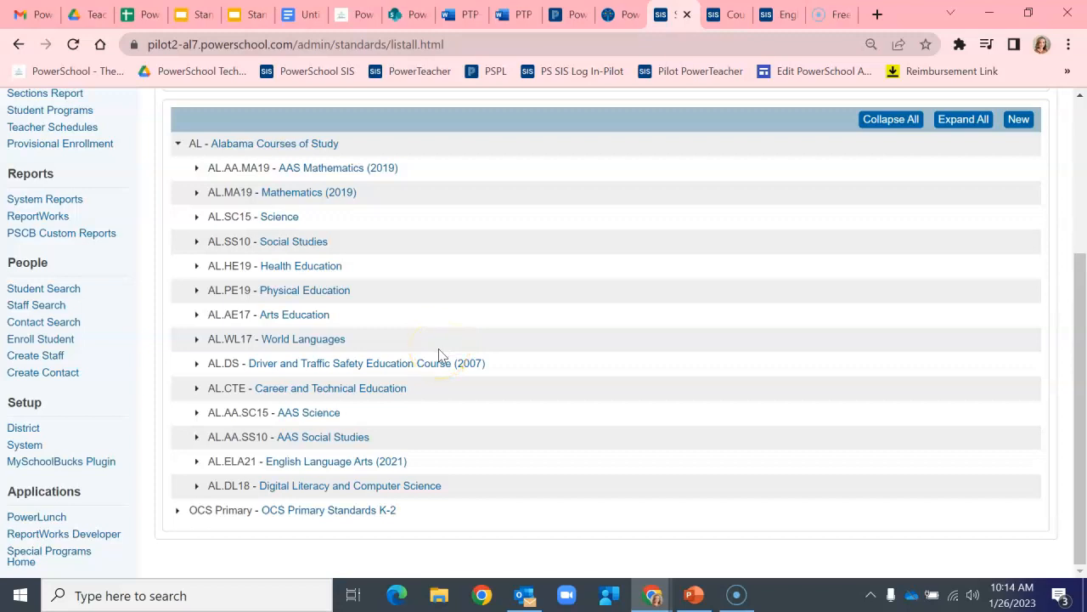
{"action": "left_click", "coordinate": [196, 467]}
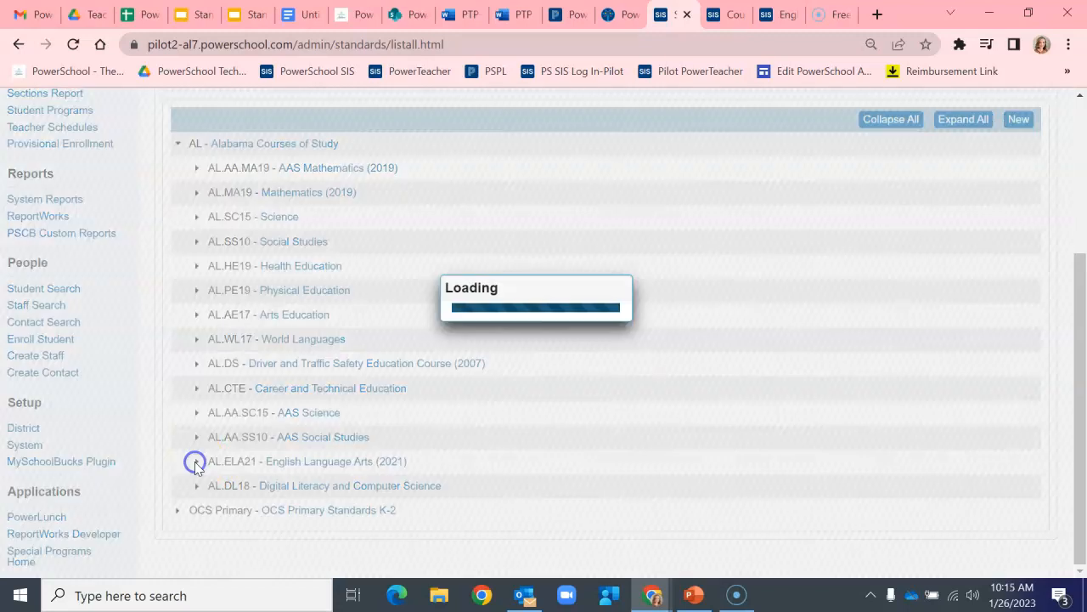
{"action": "scroll", "coordinate": [206, 457], "scroll_direction": "down", "scroll_amount": 3}
{"action": "left_click", "coordinate": [216, 523]}
{"action": "scroll", "coordinate": [186, 419], "scroll_direction": "down", "scroll_amount": 2}
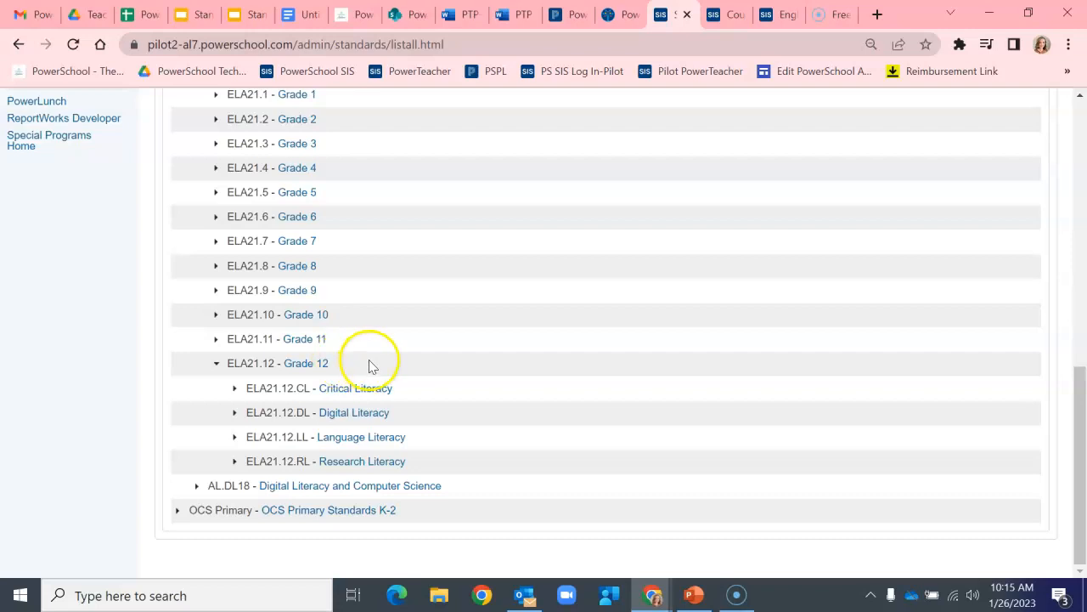
Step: Open the Grade 12 standard's edit panel to review its details, then close it
{"action": "left_click", "coordinate": [320, 364]}
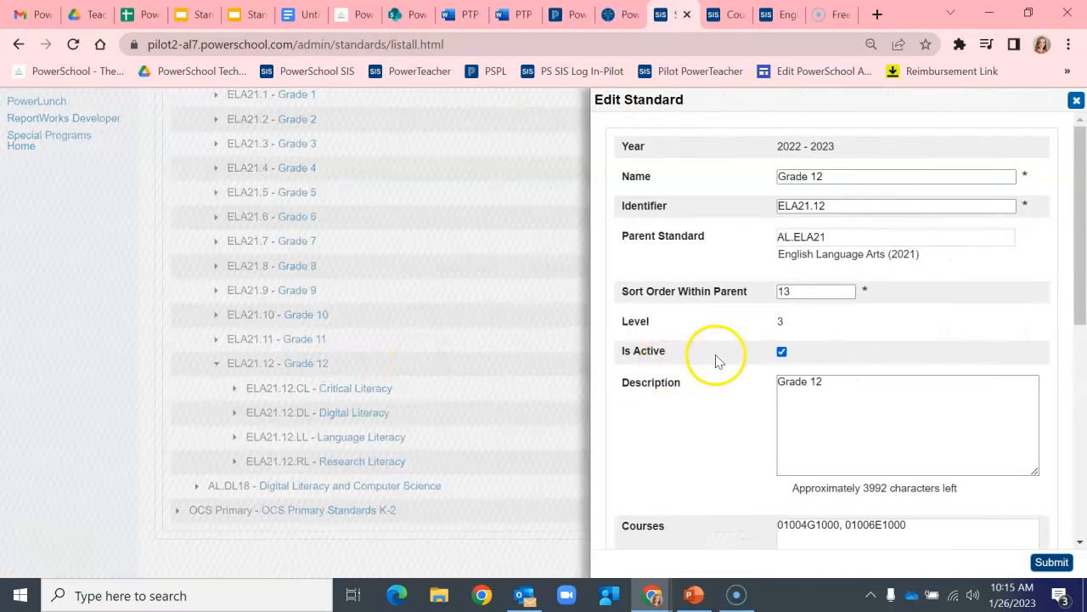
{"action": "scroll", "coordinate": [717, 360], "scroll_direction": "down", "scroll_amount": 2}
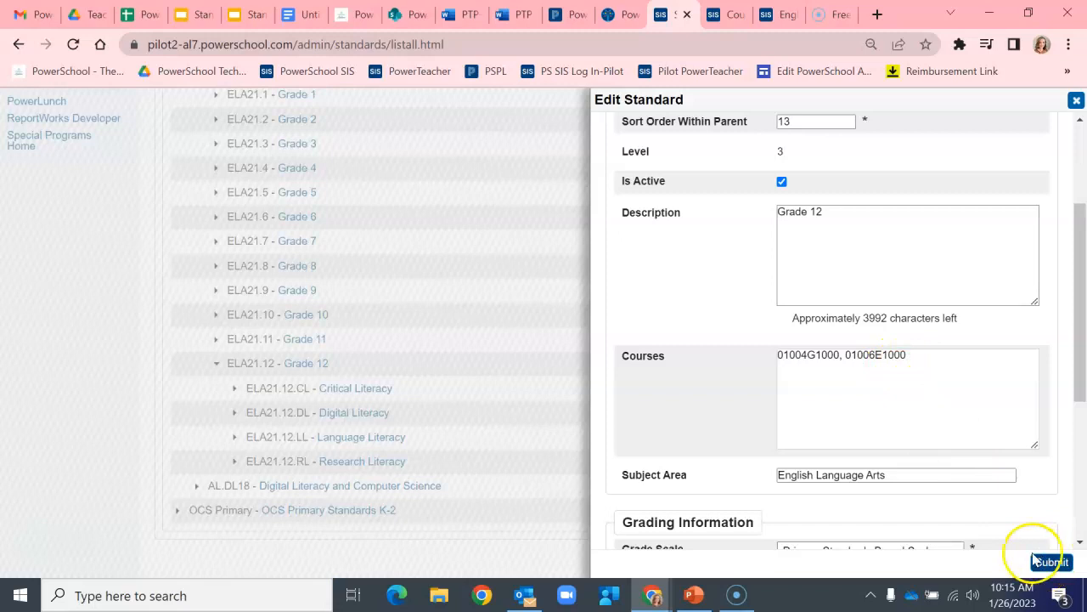
{"action": "left_click", "coordinate": [1076, 101]}
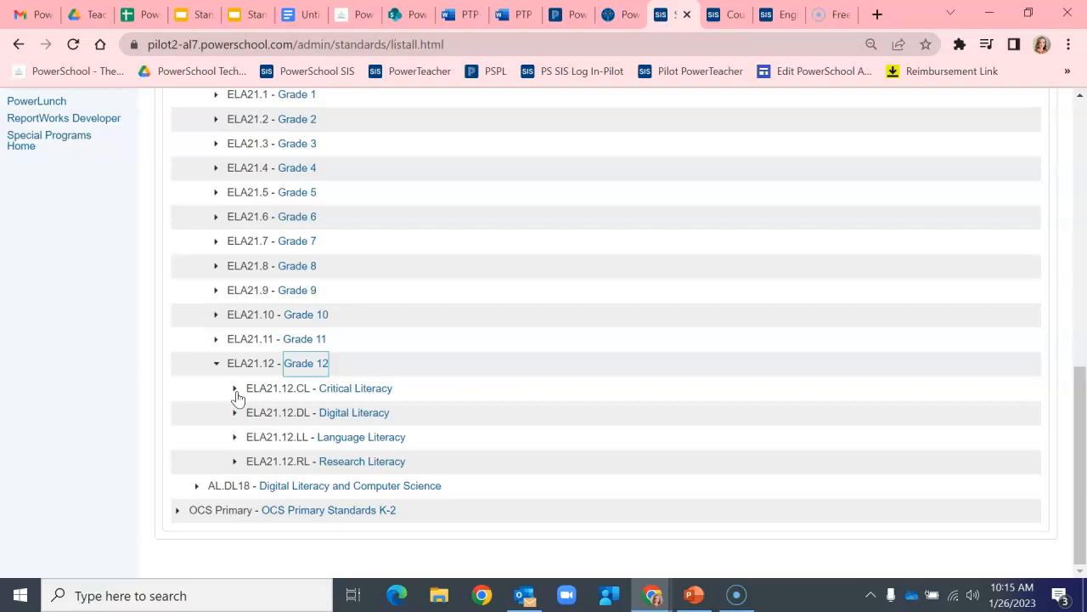
Step: Expand Grade 12's Critical Literacy, Process and employ information, Expression and Speaking branches
{"action": "left_click", "coordinate": [235, 389]}
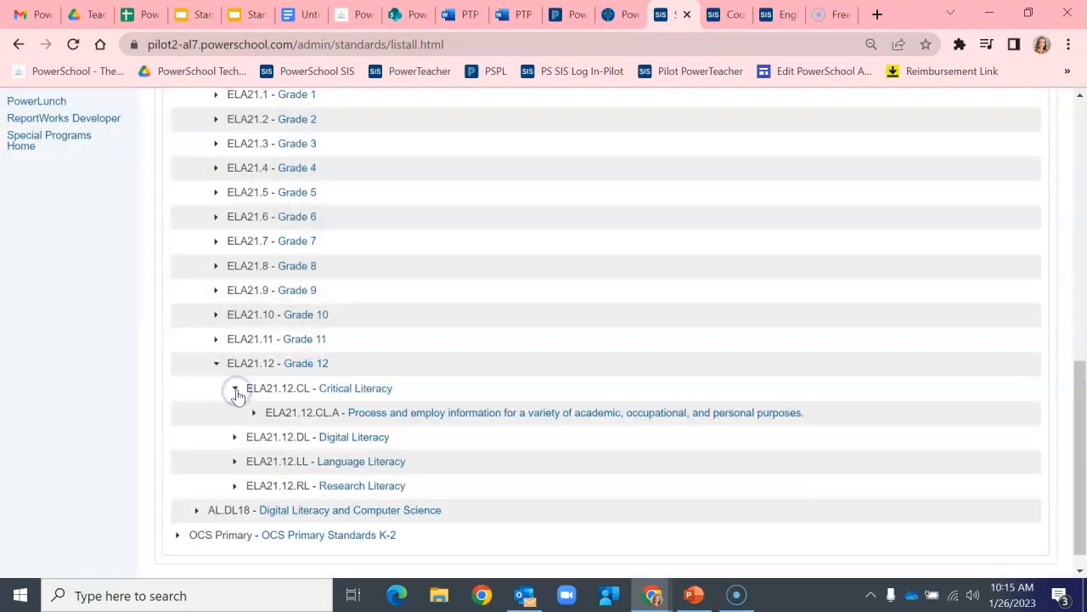
{"action": "left_click", "coordinate": [254, 412]}
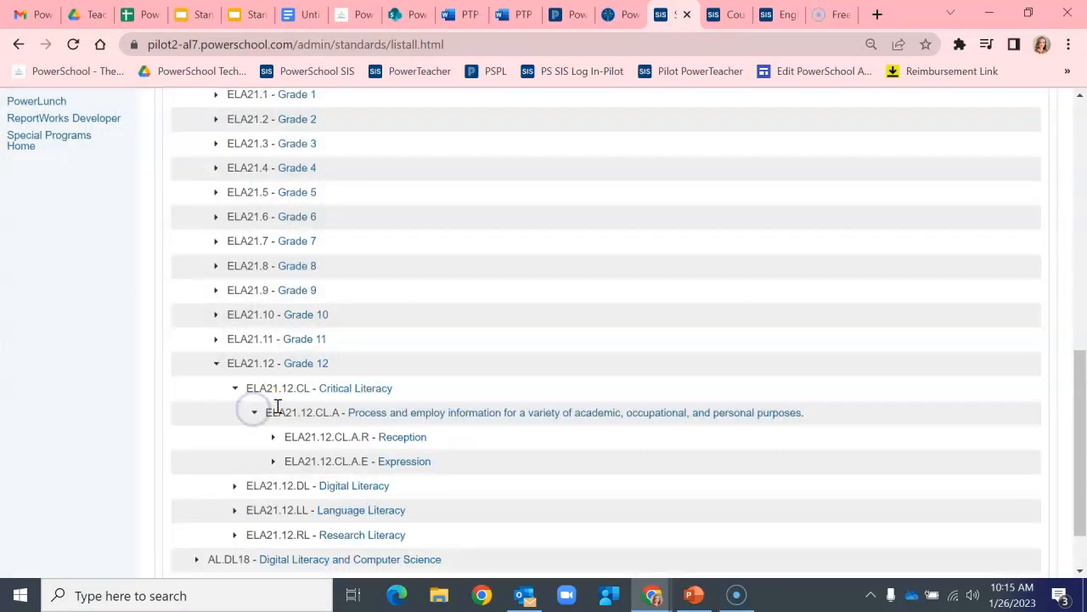
{"action": "left_click", "coordinate": [272, 461]}
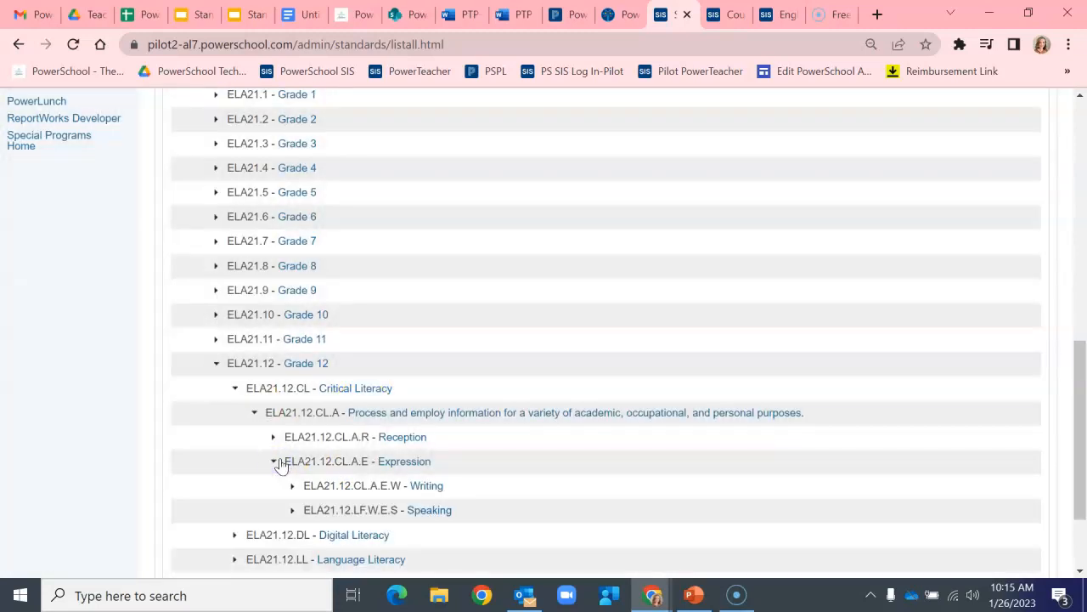
{"action": "scroll", "coordinate": [300, 452], "scroll_direction": "down", "scroll_amount": 1}
{"action": "left_click", "coordinate": [293, 426]}
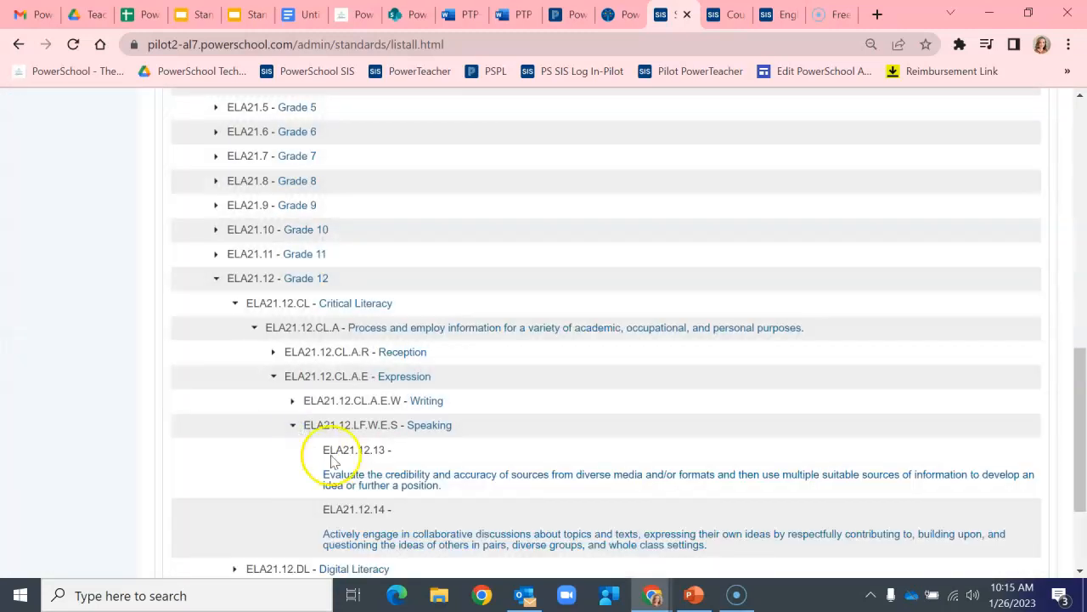
{"action": "scroll", "coordinate": [446, 493], "scroll_direction": "down", "scroll_amount": 1}
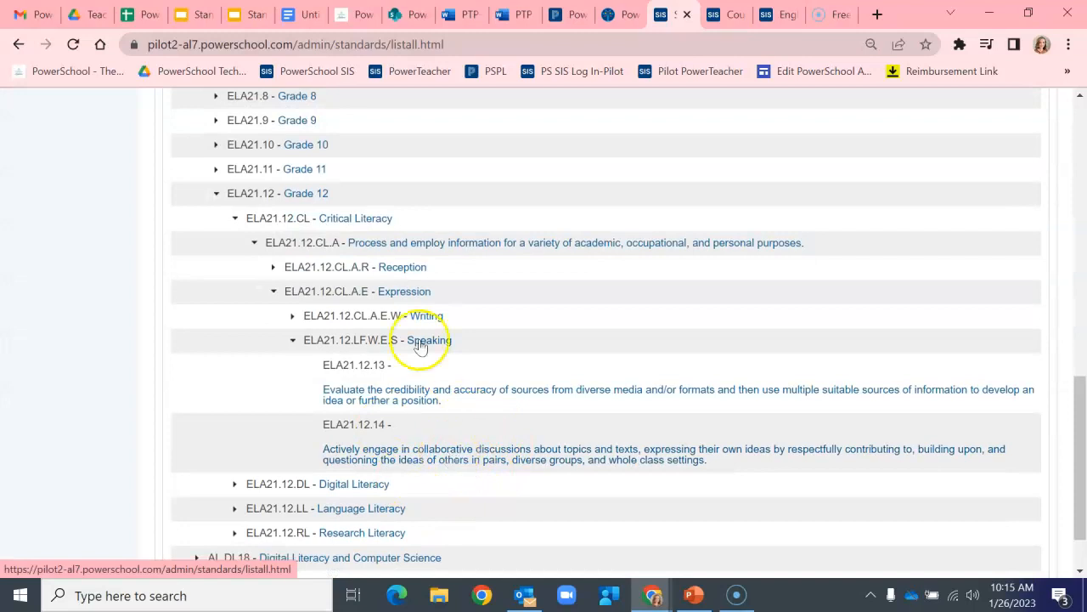
Step: Open the ELA21.12.14 standard's edit panel to review its description and courses, then close it
{"action": "left_click", "coordinate": [533, 449]}
{"action": "scroll", "coordinate": [889, 390], "scroll_direction": "down", "scroll_amount": 3}
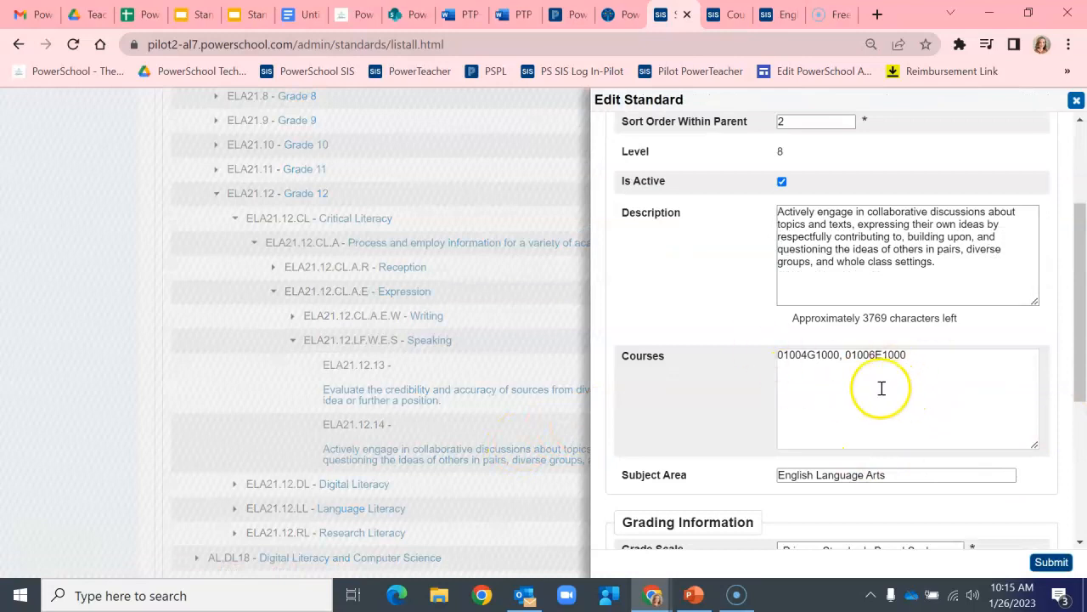
{"action": "left_click", "coordinate": [1075, 100]}
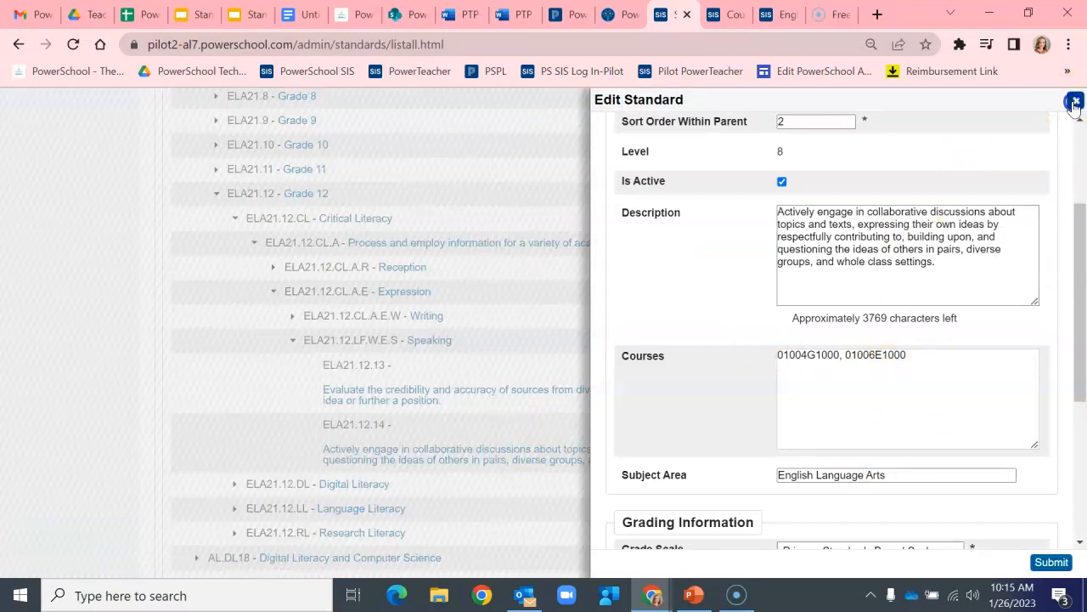
Step: Open the Data Export Manager from Importing & Exporting
{"action": "scroll", "coordinate": [552, 429], "scroll_direction": "up", "scroll_amount": 2}
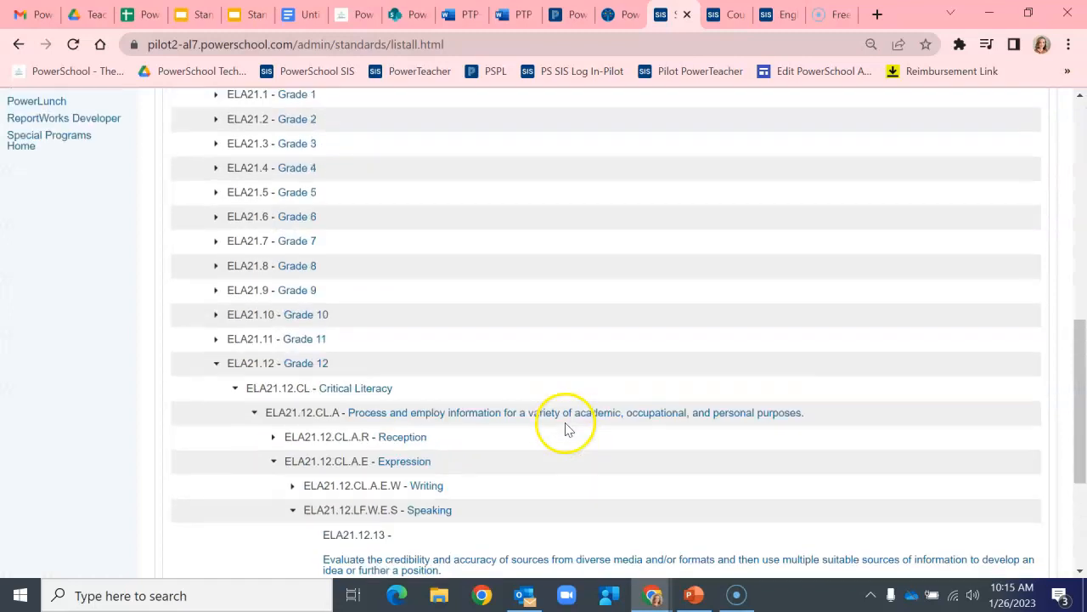
{"action": "scroll", "coordinate": [561, 446], "scroll_direction": "down", "scroll_amount": 2}
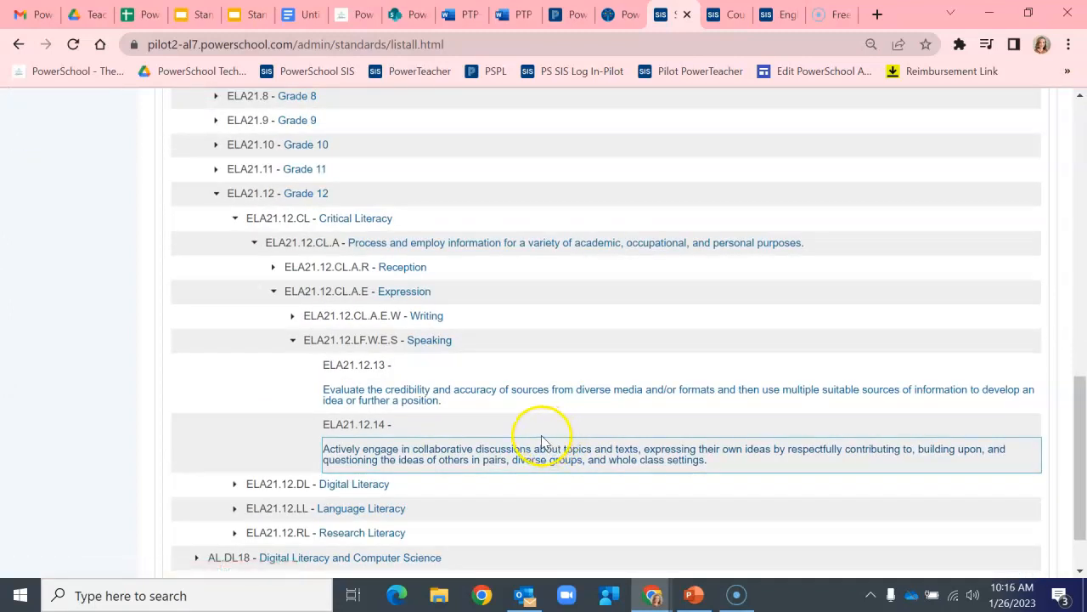
{"action": "scroll", "coordinate": [544, 438], "scroll_direction": "up", "scroll_amount": 10}
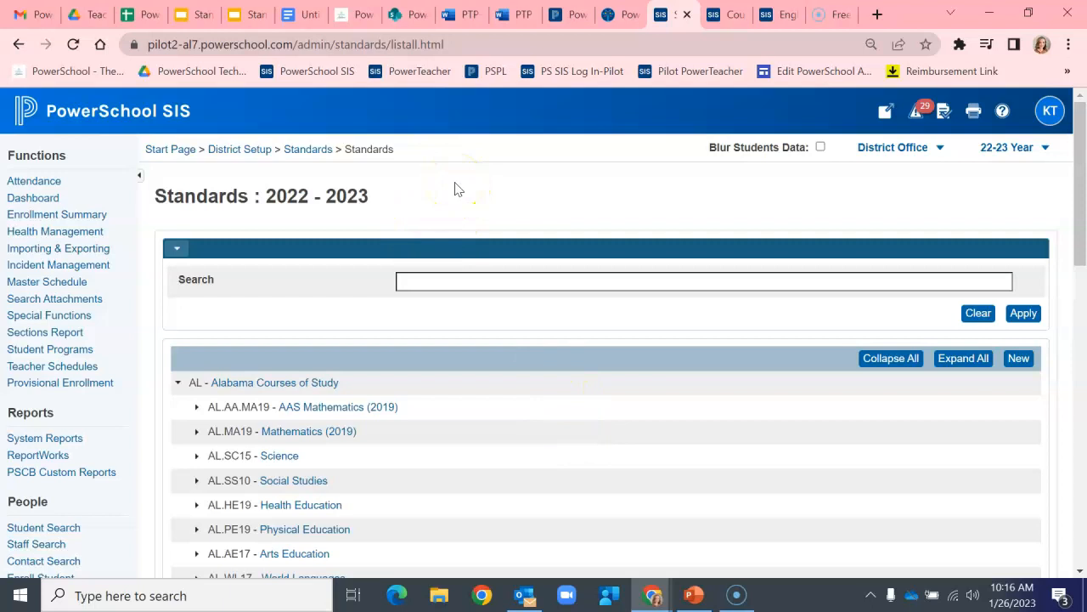
{"action": "left_click", "coordinate": [97, 253]}
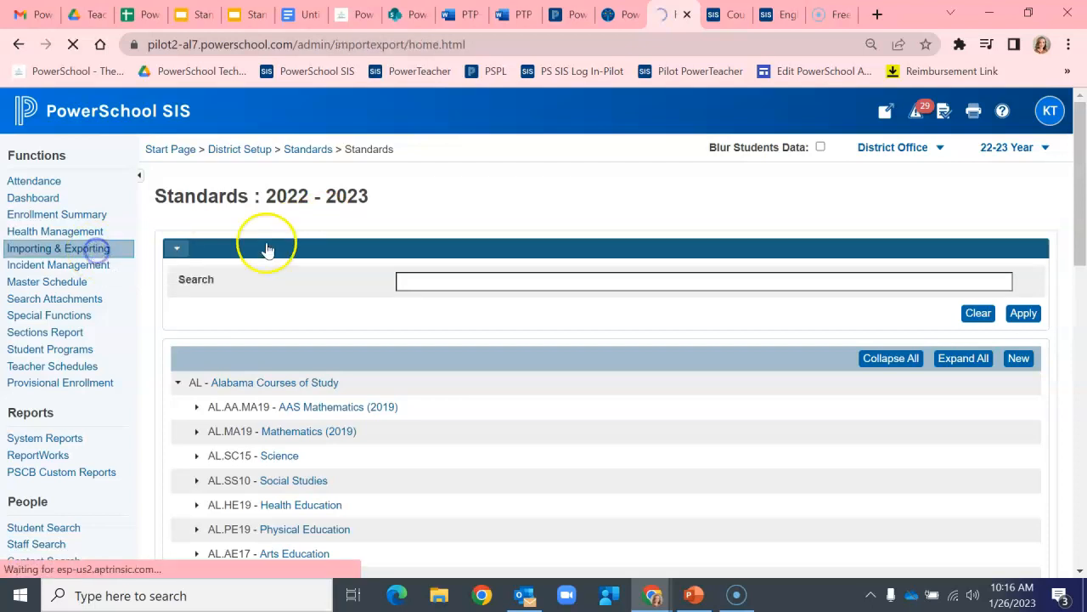
{"action": "scroll", "coordinate": [408, 315], "scroll_direction": "down", "scroll_amount": 3}
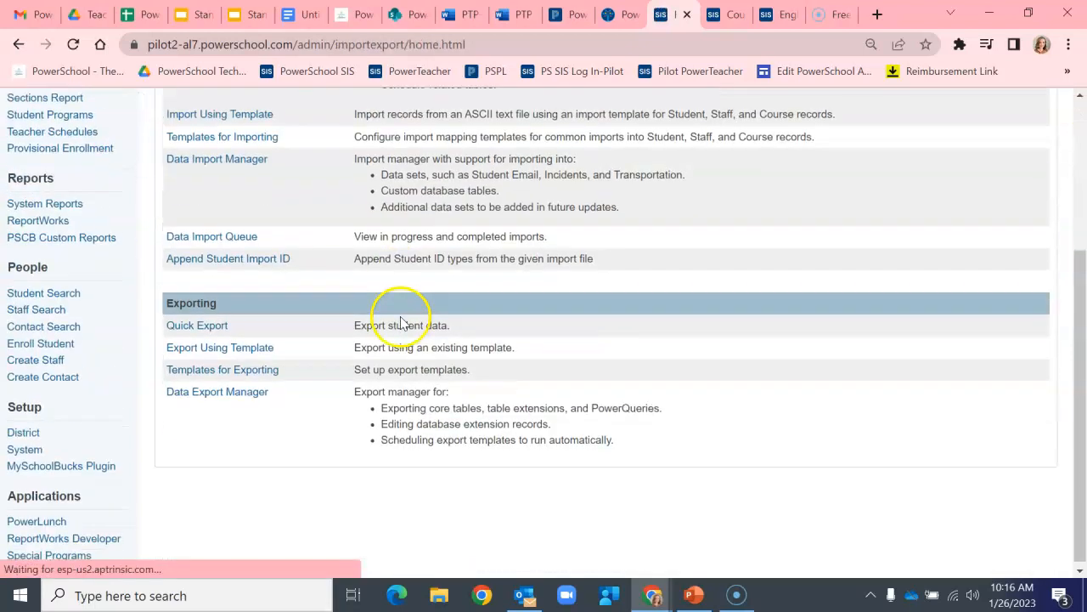
{"action": "left_click", "coordinate": [228, 391]}
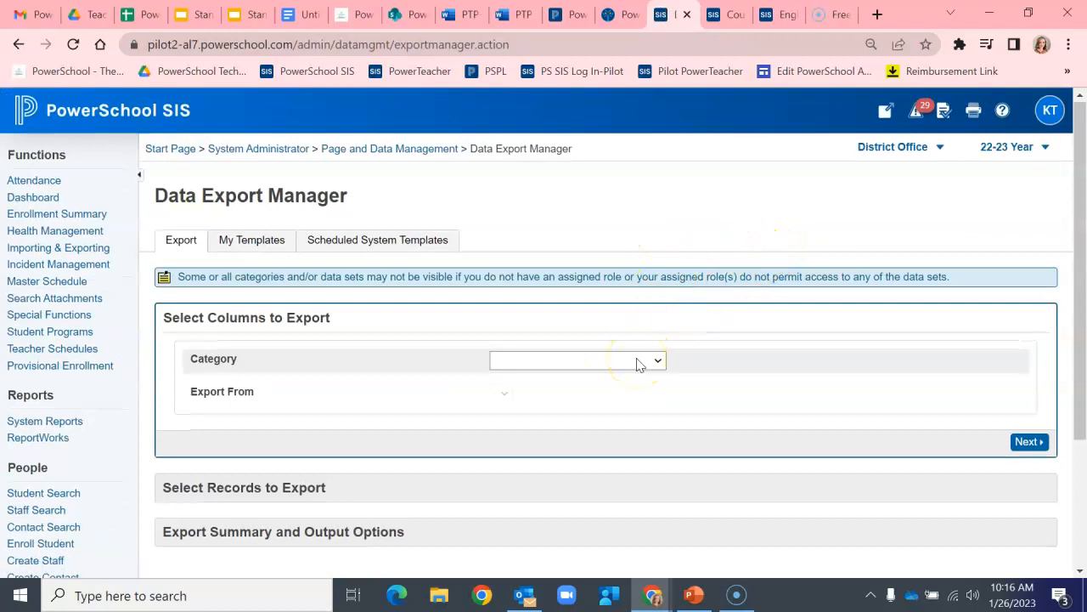
Step: Set the export category to PowerSchool Data Sets and export from Standards: District List
{"action": "left_click", "coordinate": [639, 362]}
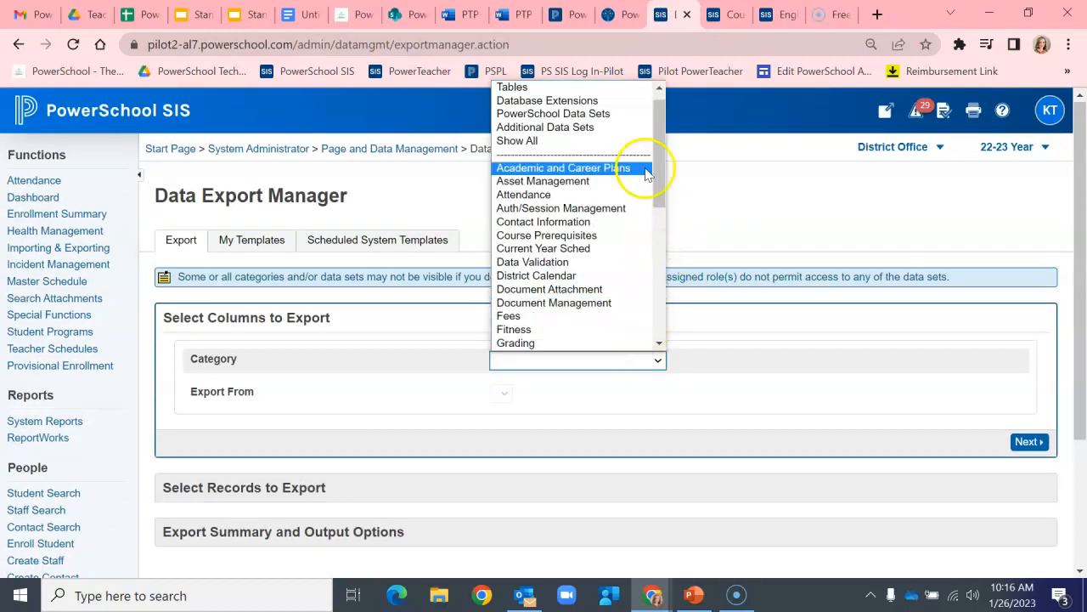
{"action": "left_click", "coordinate": [629, 120]}
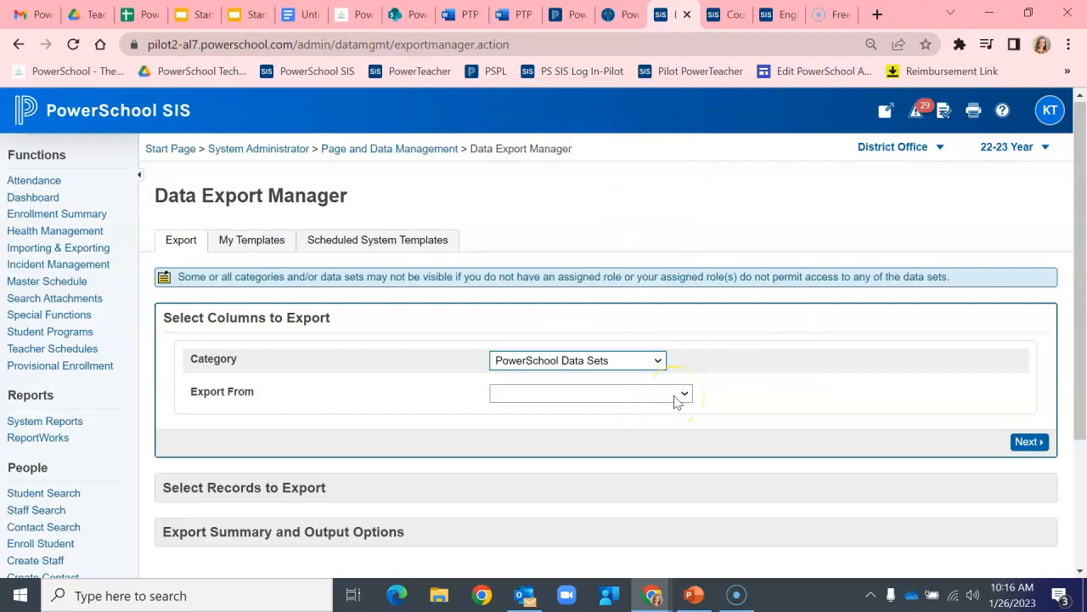
{"action": "left_click", "coordinate": [677, 396]}
{"action": "scroll", "coordinate": [644, 311], "scroll_direction": "down", "scroll_amount": 10}
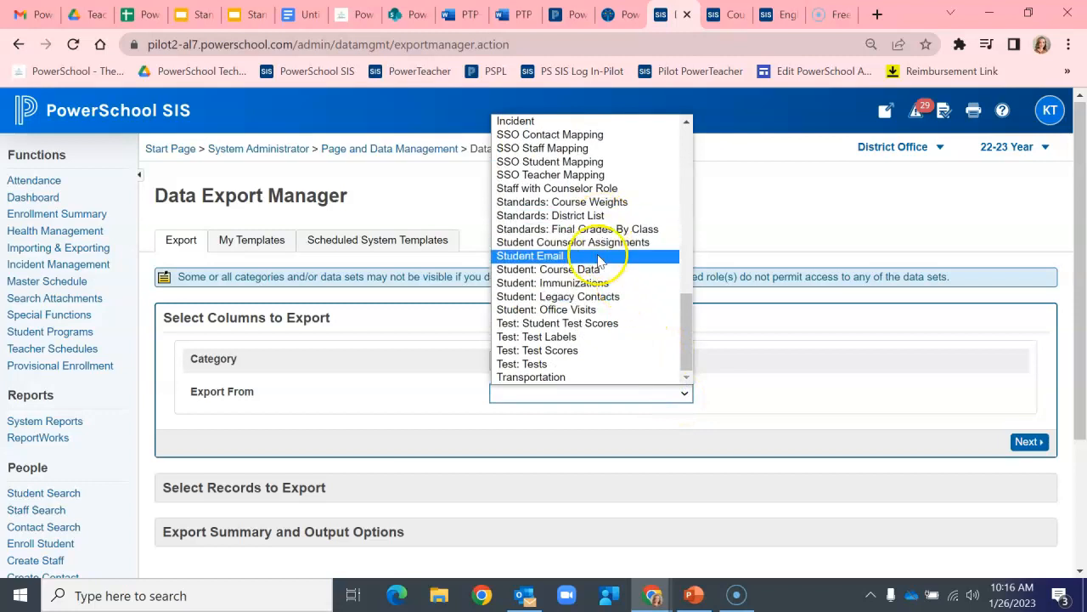
{"action": "left_click", "coordinate": [590, 215]}
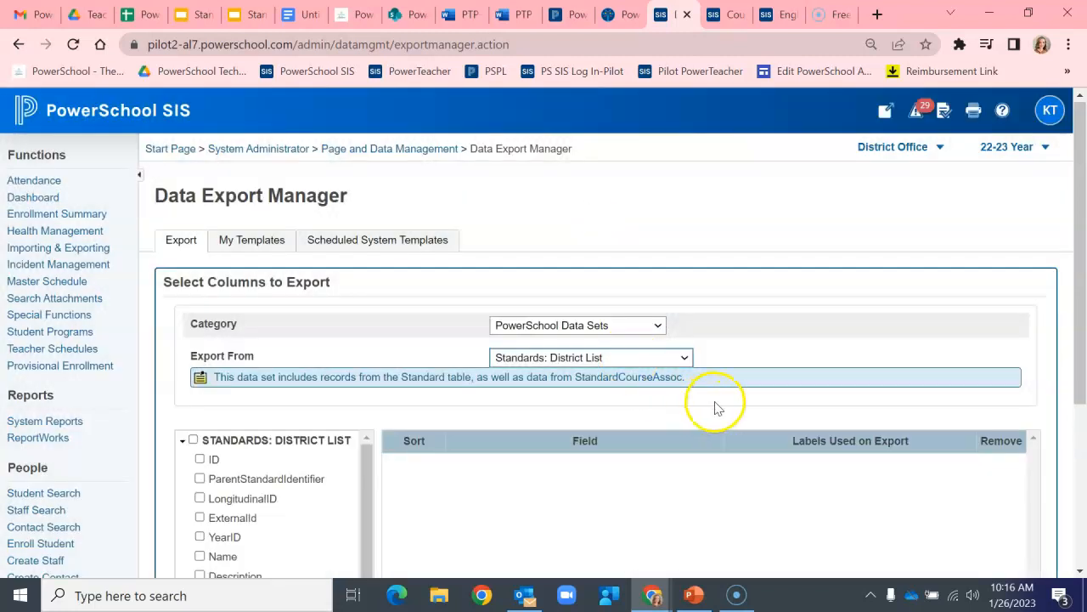
Step: Select all Standards: District List fields for export and continue to record selection
{"action": "scroll", "coordinate": [445, 354], "scroll_direction": "down", "scroll_amount": 1}
{"action": "scroll", "coordinate": [204, 310], "scroll_direction": "down", "scroll_amount": 2}
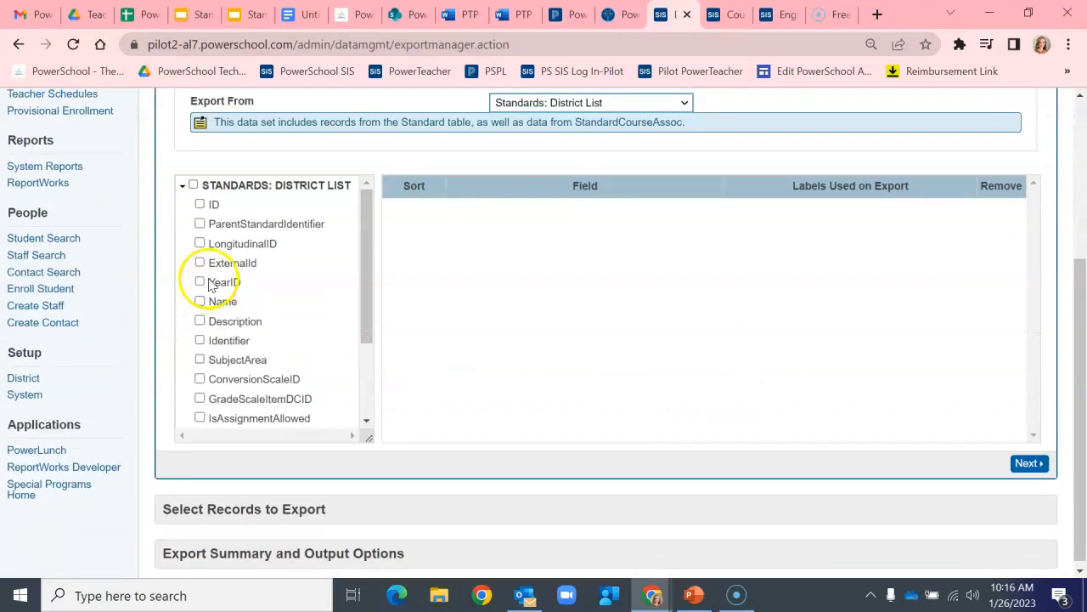
{"action": "left_click", "coordinate": [193, 185]}
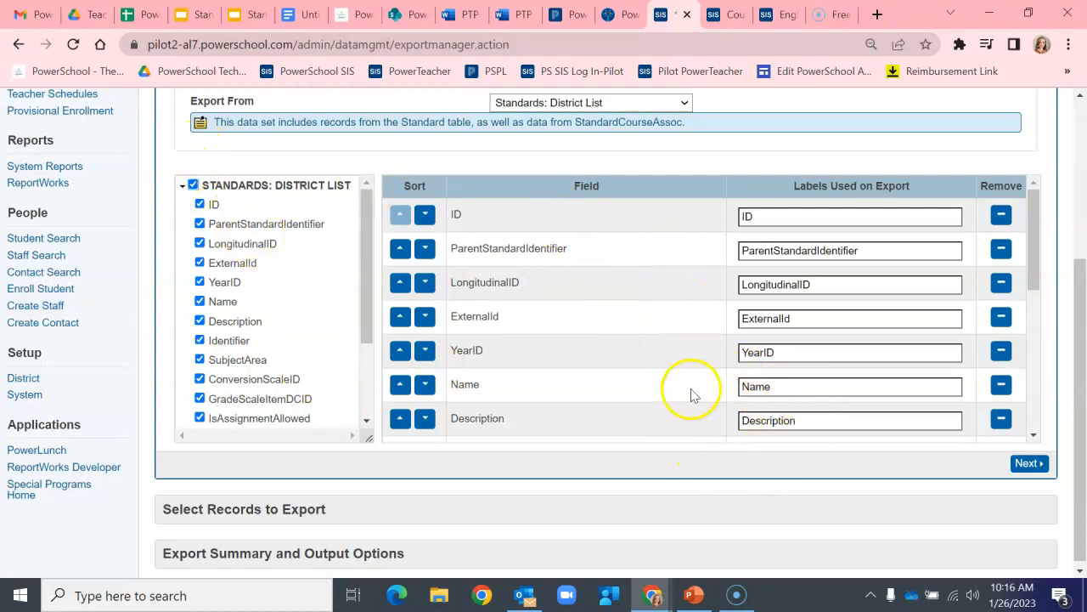
{"action": "left_click", "coordinate": [1026, 464]}
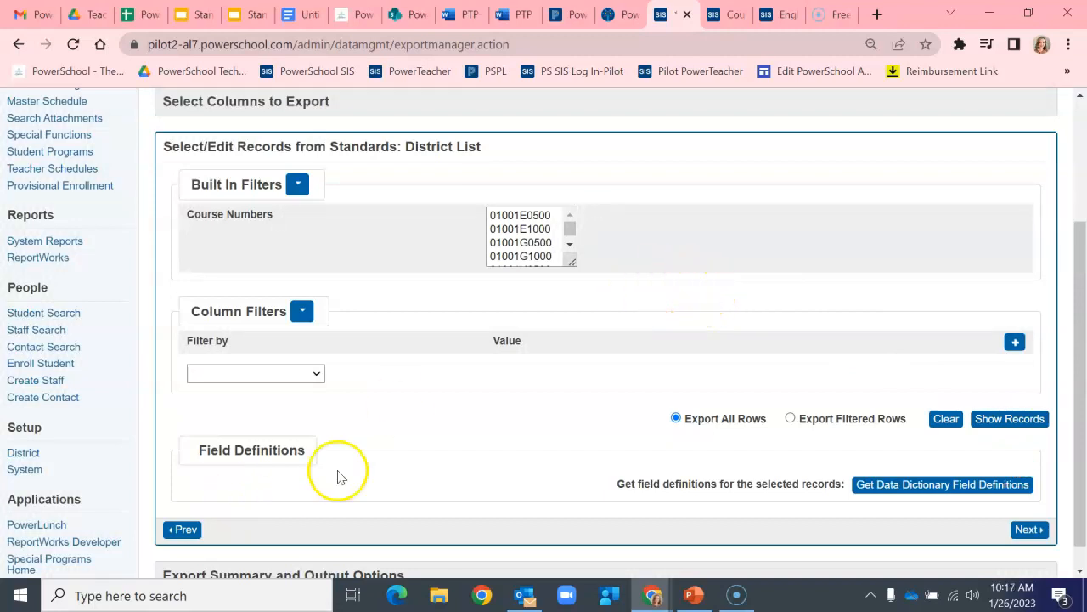
Step: Add a column filter for YearID equal to 32 and show the matching records
{"action": "left_click", "coordinate": [321, 378]}
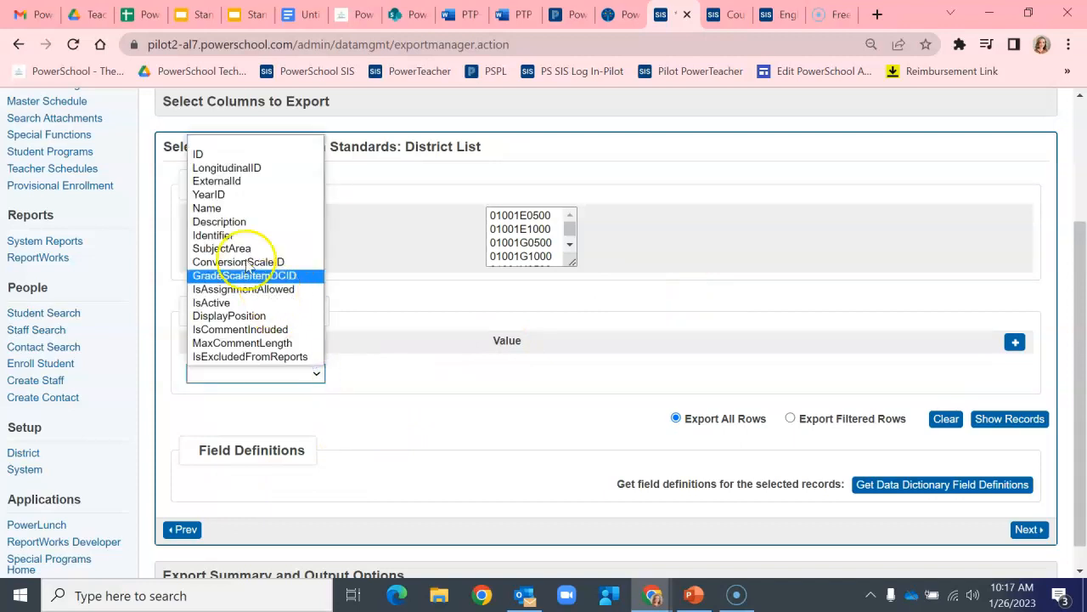
{"action": "left_click", "coordinate": [241, 200]}
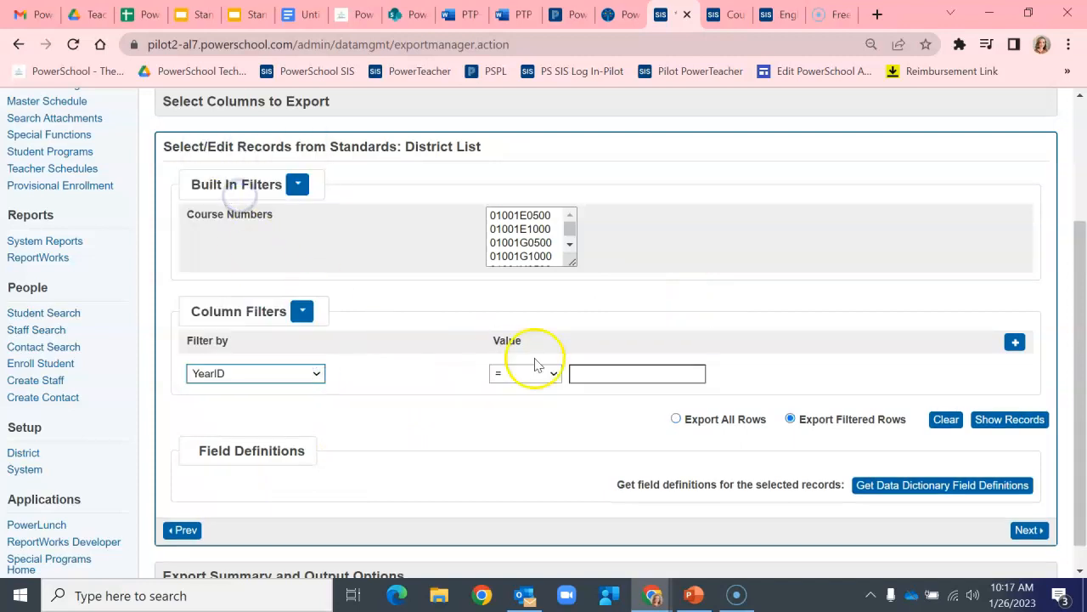
{"action": "left_click", "coordinate": [585, 374]}
{"action": "type", "text": "32"}
{"action": "left_click", "coordinate": [666, 379]}
{"action": "left_click", "coordinate": [1005, 422]}
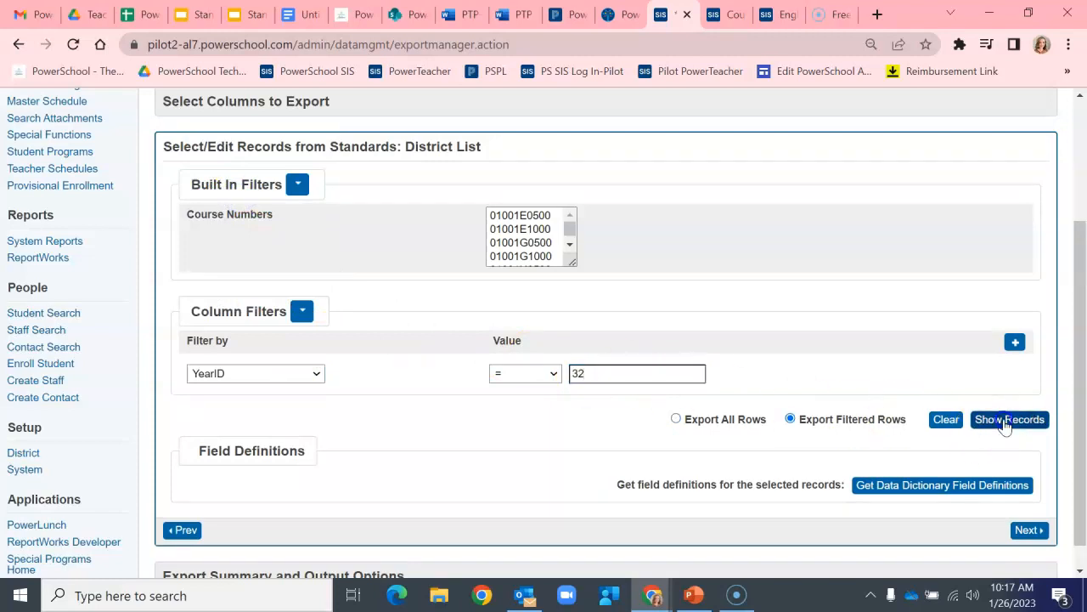
Step: Add a second column filter for Identifier contains ELA21.12 and show the matching records
{"action": "scroll", "coordinate": [671, 442], "scroll_direction": "down", "scroll_amount": 2}
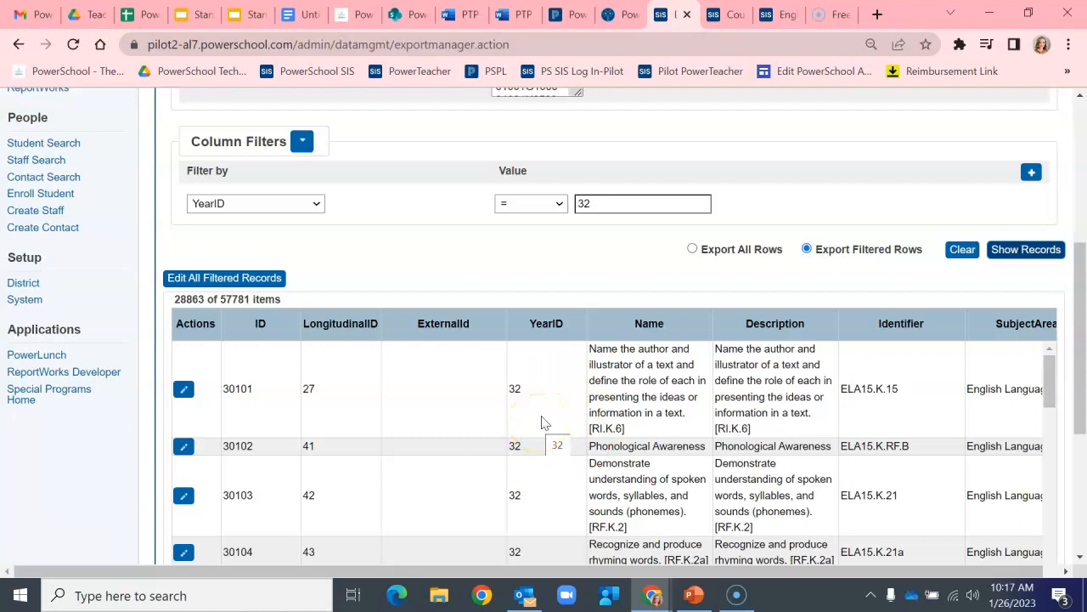
{"action": "left_click", "coordinate": [1032, 173]}
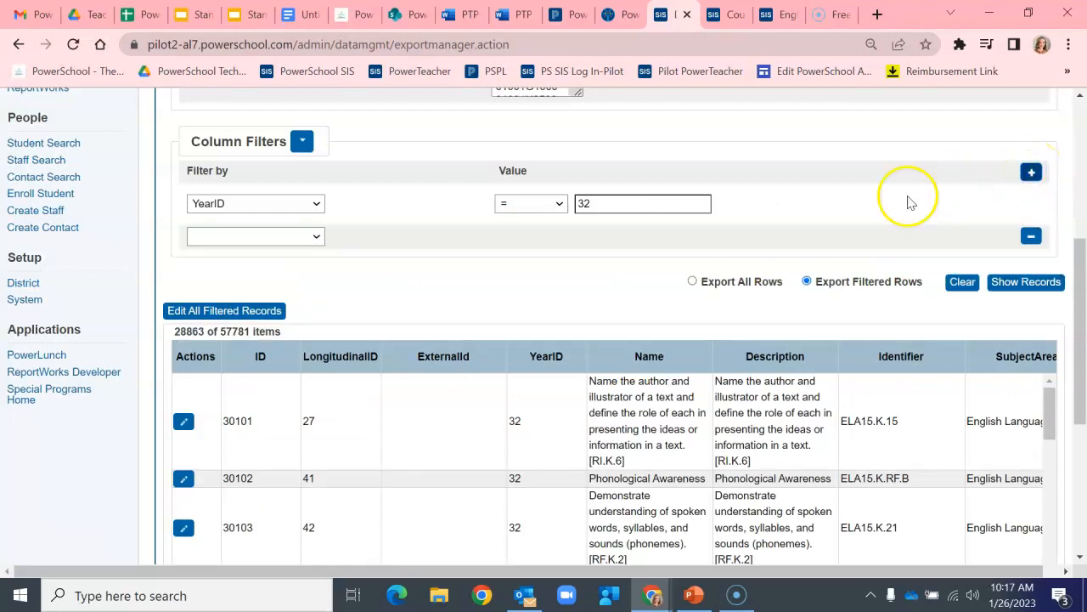
{"action": "left_click", "coordinate": [243, 242]}
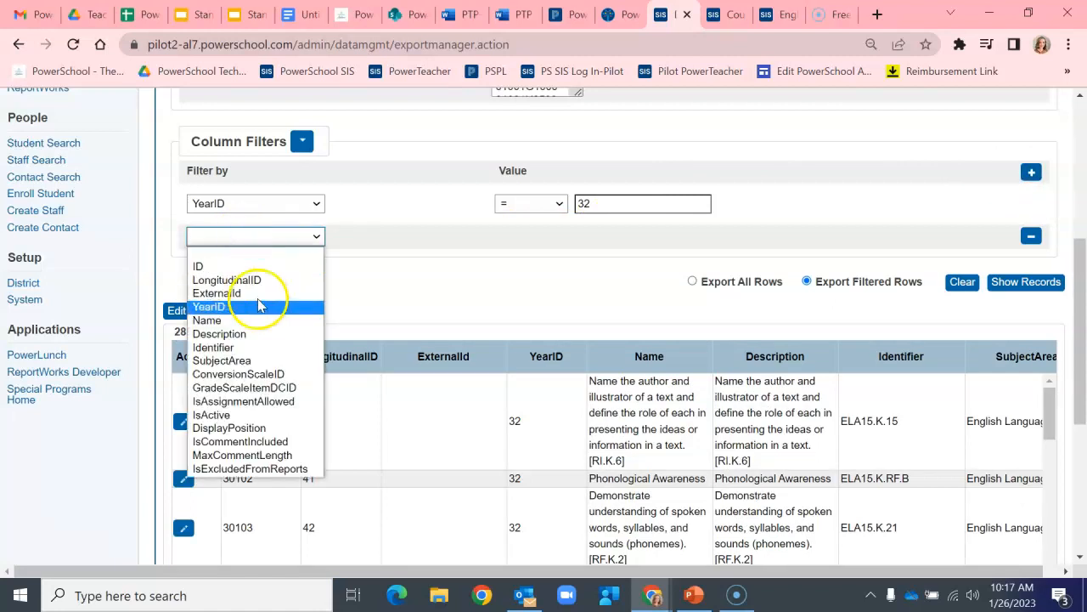
{"action": "left_click", "coordinate": [257, 350]}
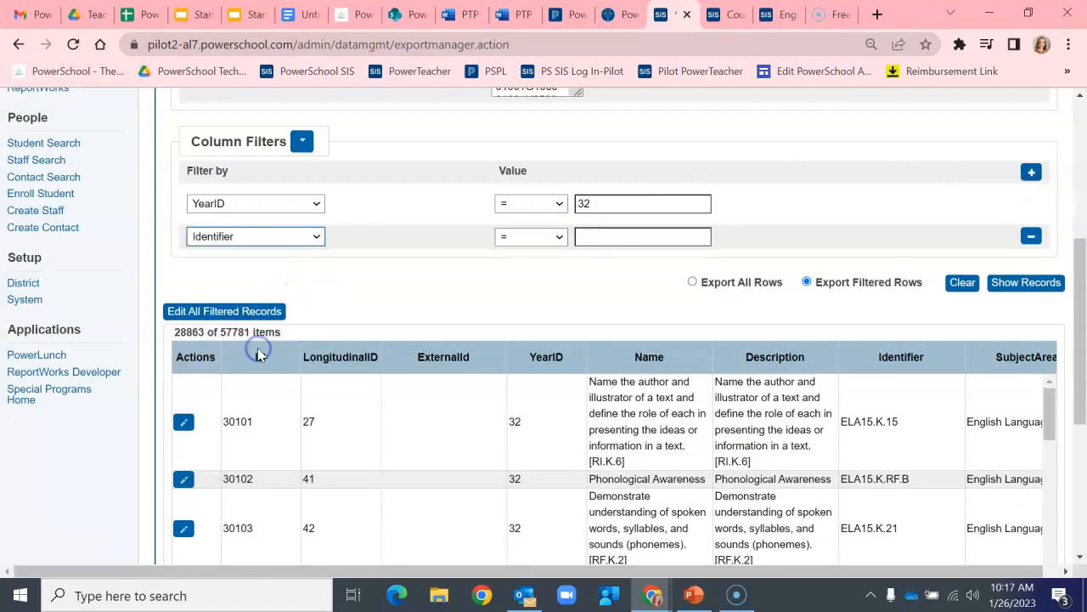
{"action": "left_click", "coordinate": [546, 243]}
{"action": "left_click", "coordinate": [529, 334]}
{"action": "left_click", "coordinate": [624, 235]}
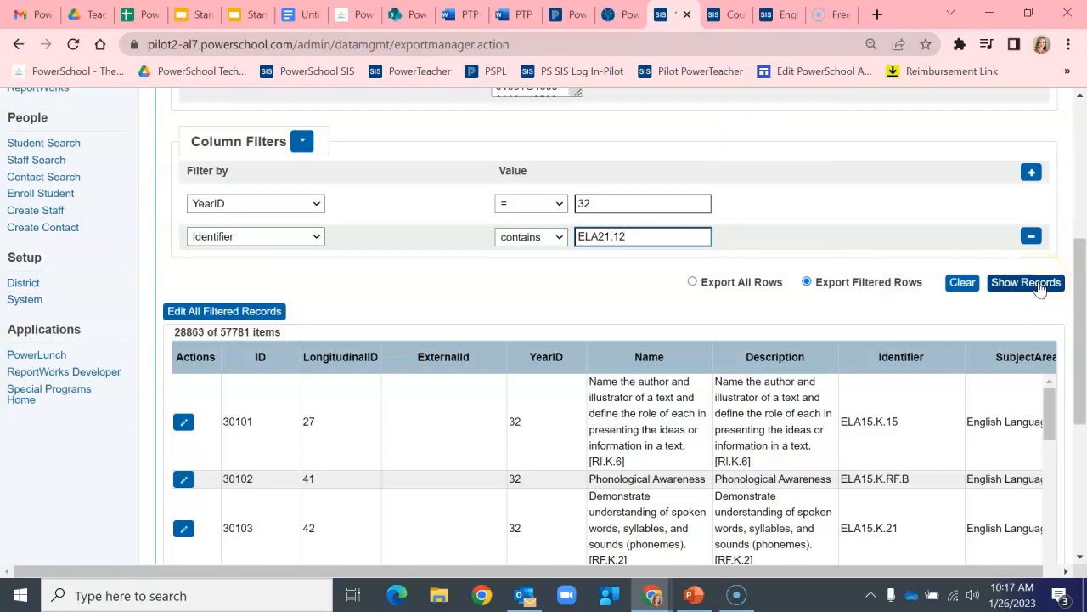
{"action": "left_click", "coordinate": [1038, 285]}
Step: Page through all the filtered ELA21.12 standard records to review them
{"action": "scroll", "coordinate": [764, 314], "scroll_direction": "down", "scroll_amount": 3}
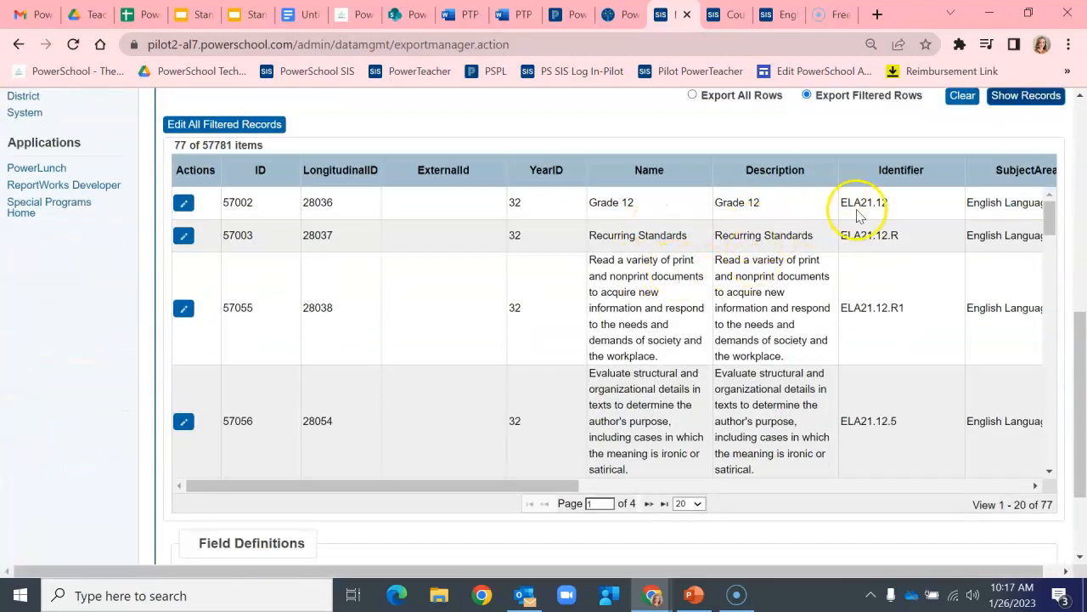
{"action": "scroll", "coordinate": [858, 212], "scroll_direction": "down", "scroll_amount": 8}
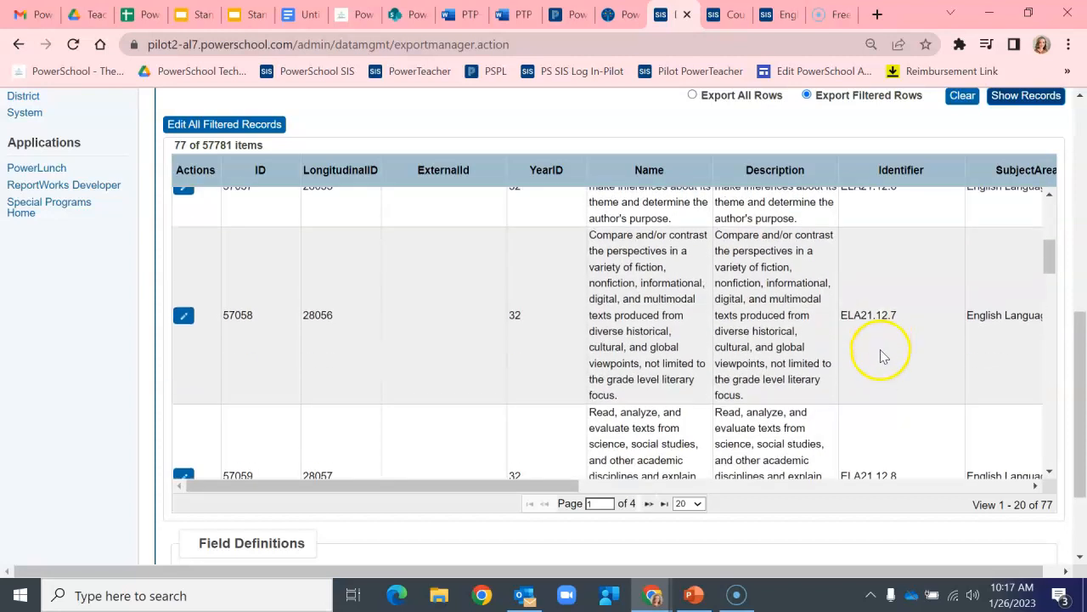
{"action": "scroll", "coordinate": [885, 348], "scroll_direction": "down", "scroll_amount": 5}
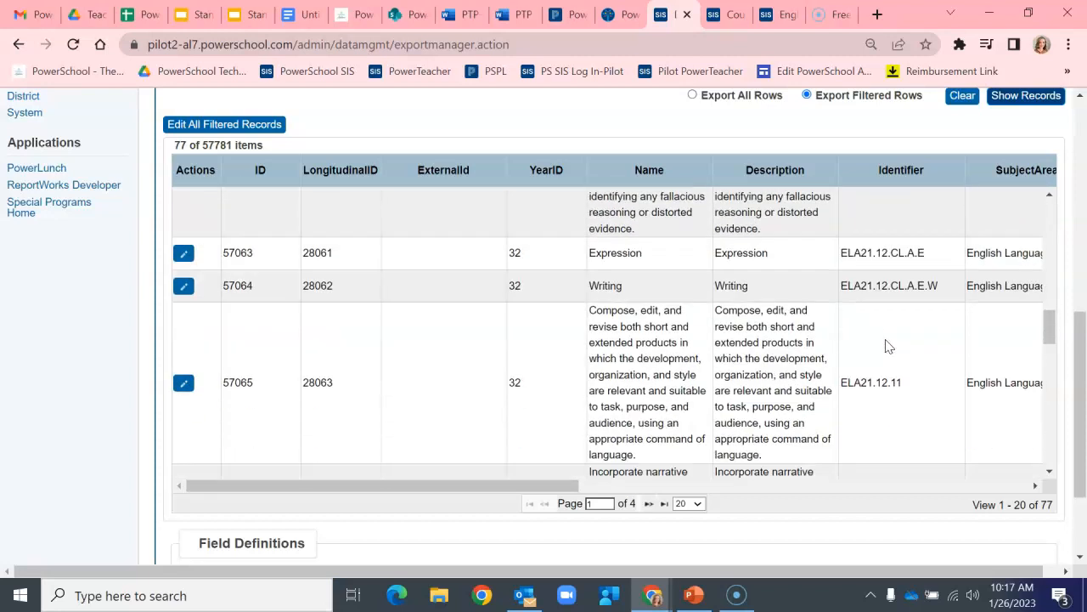
{"action": "left_click_drag", "start_coordinate": [1048, 325], "coordinate": [1048, 471]}
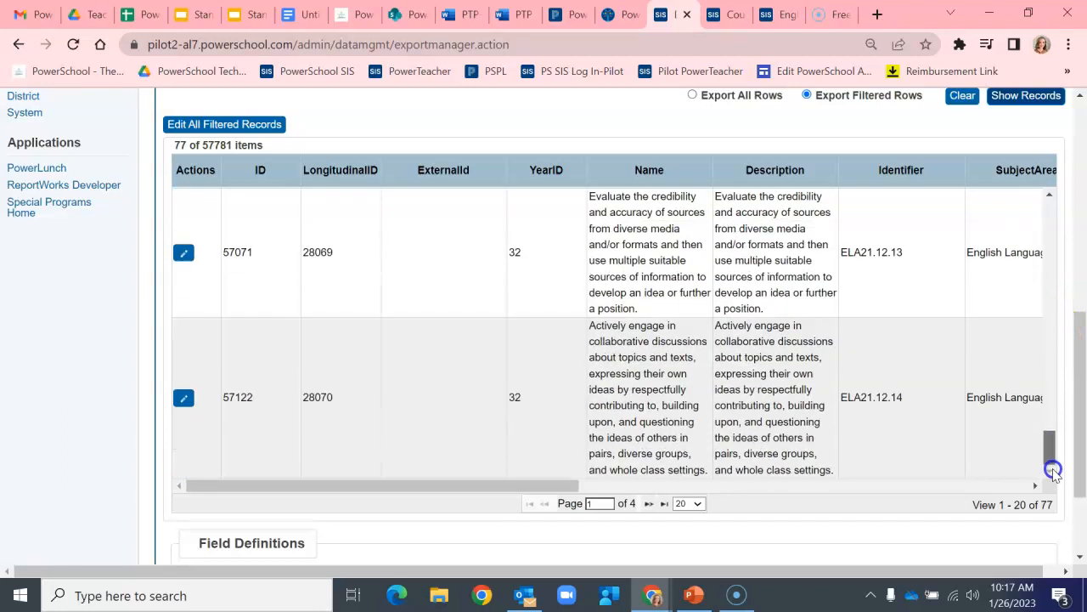
{"action": "left_click", "coordinate": [649, 505]}
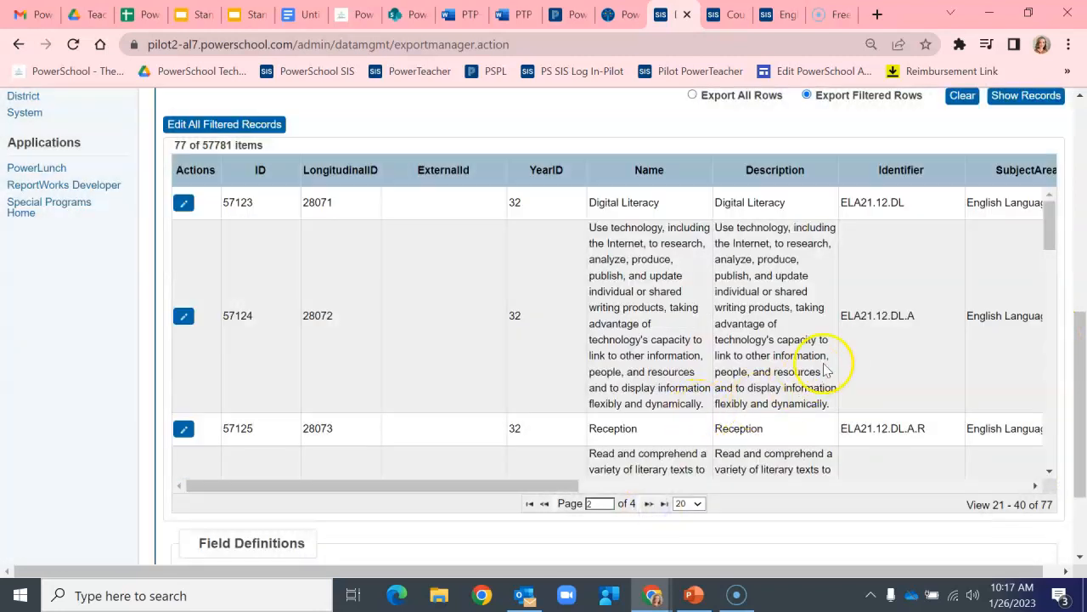
{"action": "left_click_drag", "start_coordinate": [1048, 226], "coordinate": [1017, 470]}
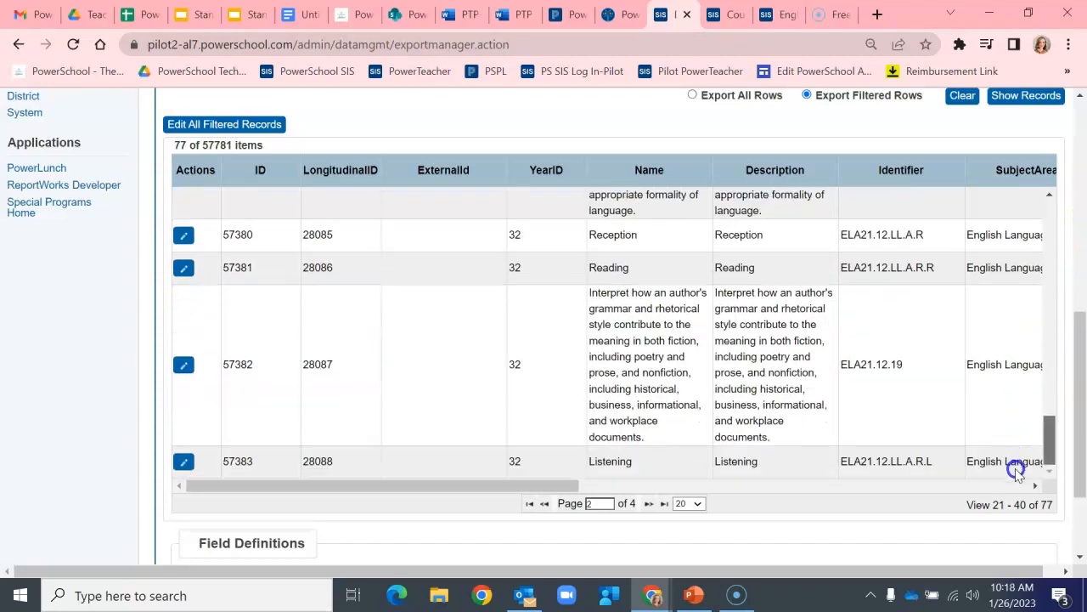
{"action": "left_click", "coordinate": [648, 504]}
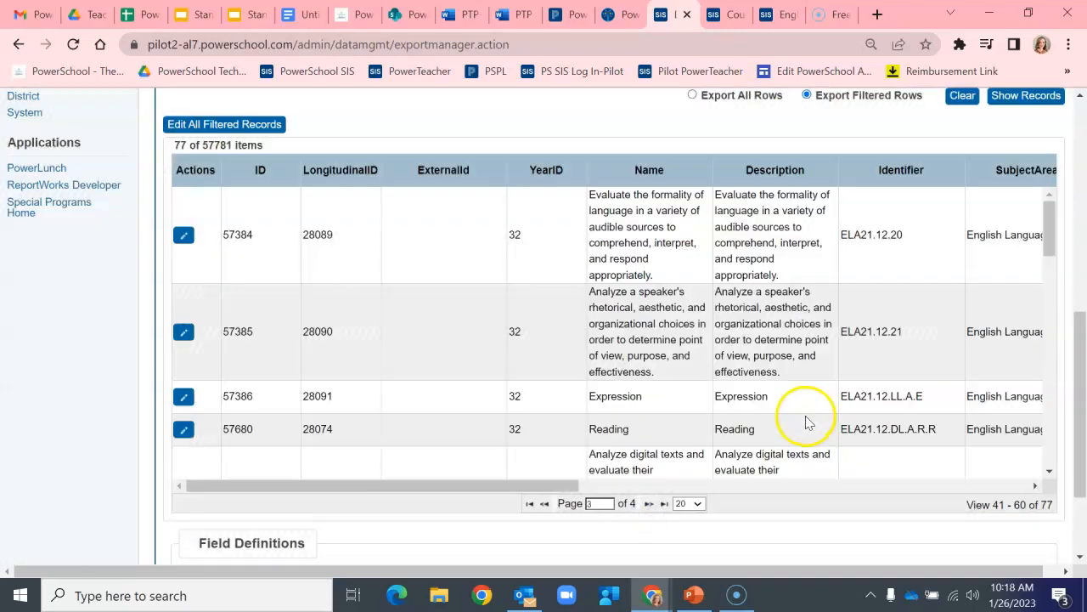
{"action": "left_click_drag", "start_coordinate": [1051, 218], "coordinate": [1062, 431]}
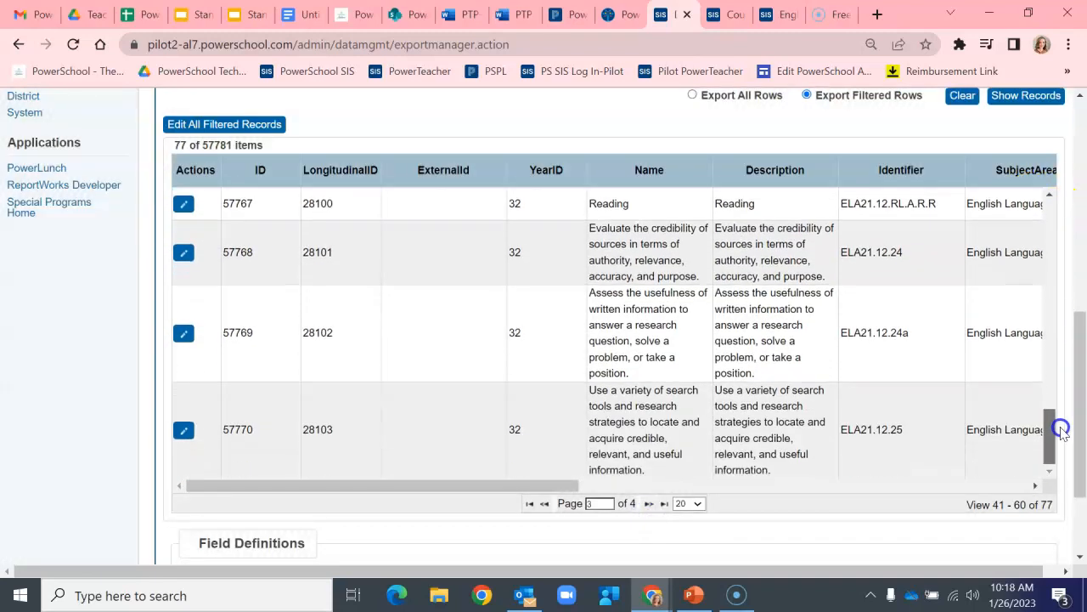
{"action": "left_click", "coordinate": [648, 503]}
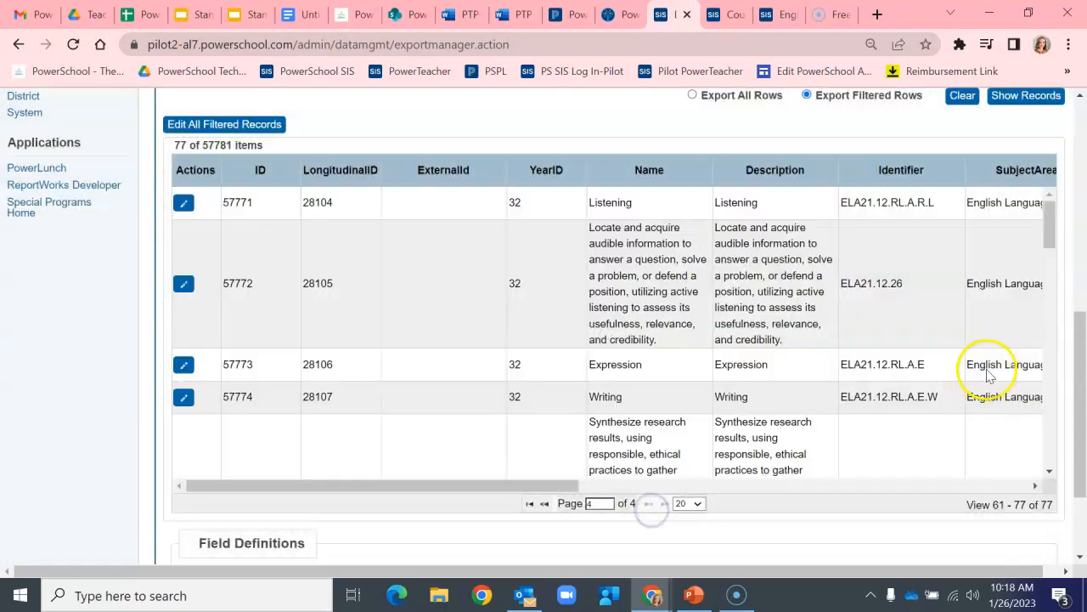
{"action": "left_click_drag", "start_coordinate": [1048, 226], "coordinate": [1017, 460]}
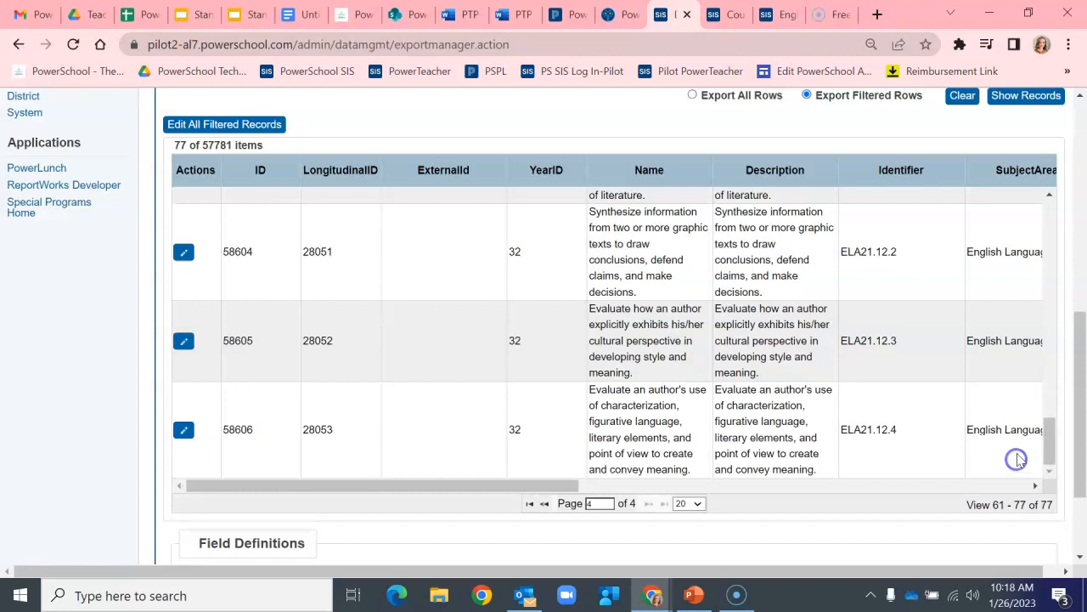
Step: Open the bulk edit for all filtered records, choose the PrimaryCourses field and paste 01006E1000, into it
{"action": "scroll", "coordinate": [1062, 349], "scroll_direction": "up", "scroll_amount": 2}
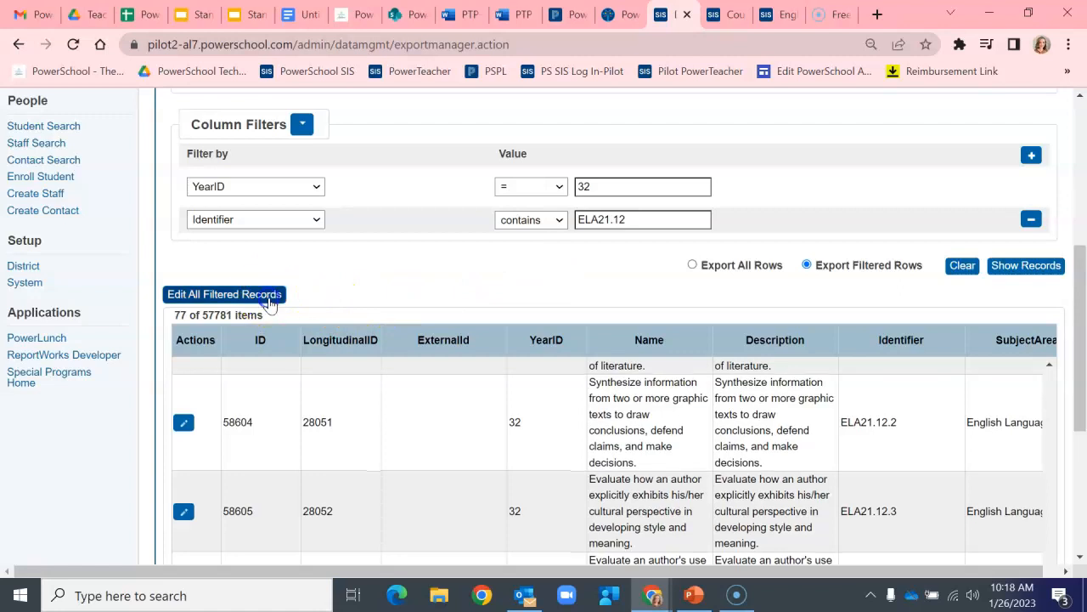
{"action": "left_click", "coordinate": [270, 297]}
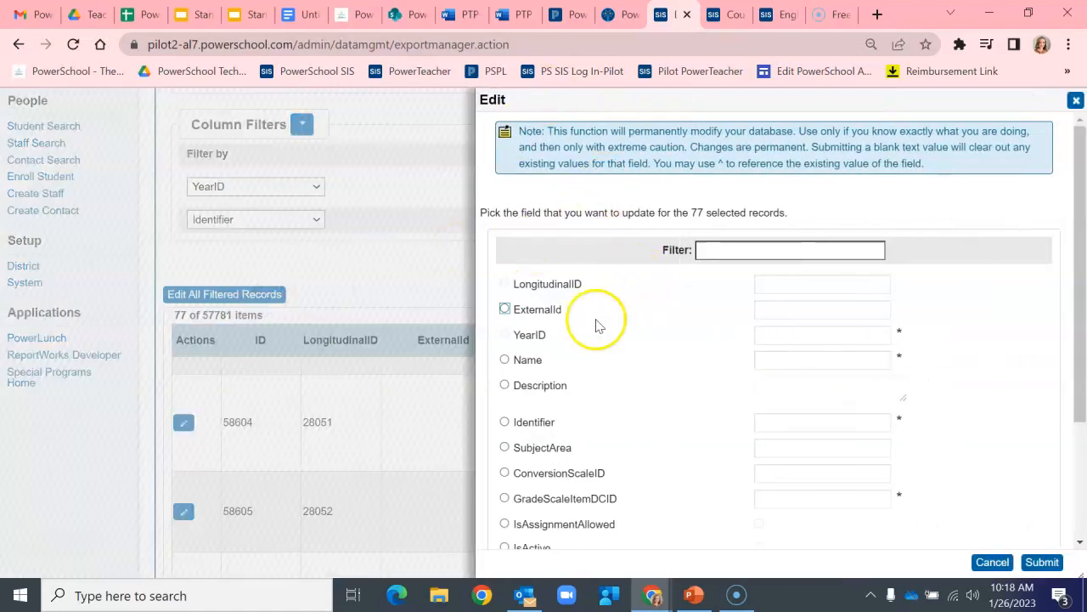
{"action": "scroll", "coordinate": [633, 350], "scroll_direction": "down", "scroll_amount": 3}
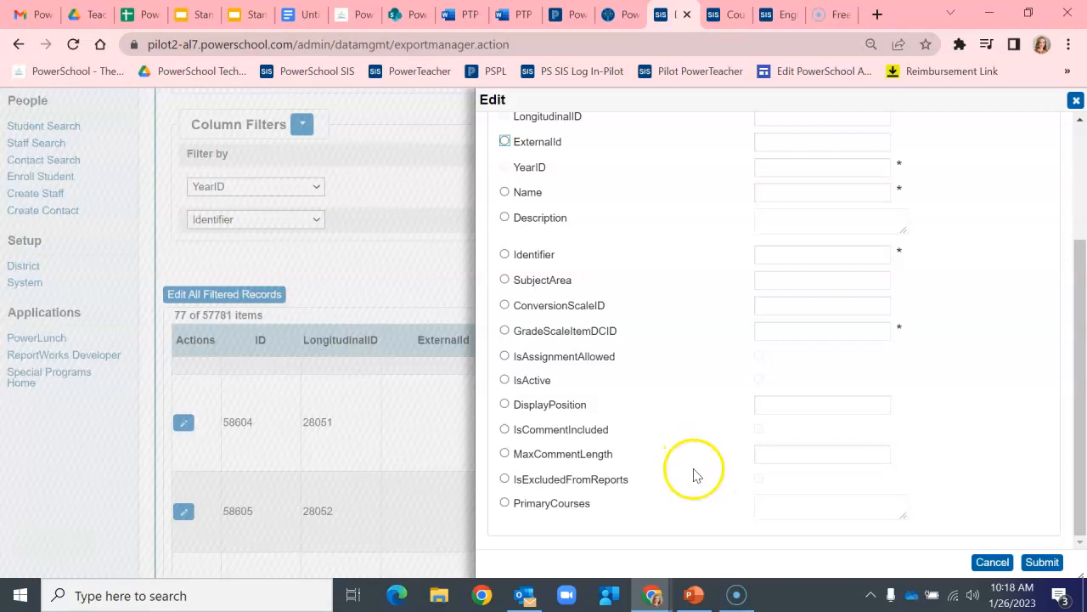
{"action": "left_click", "coordinate": [504, 504]}
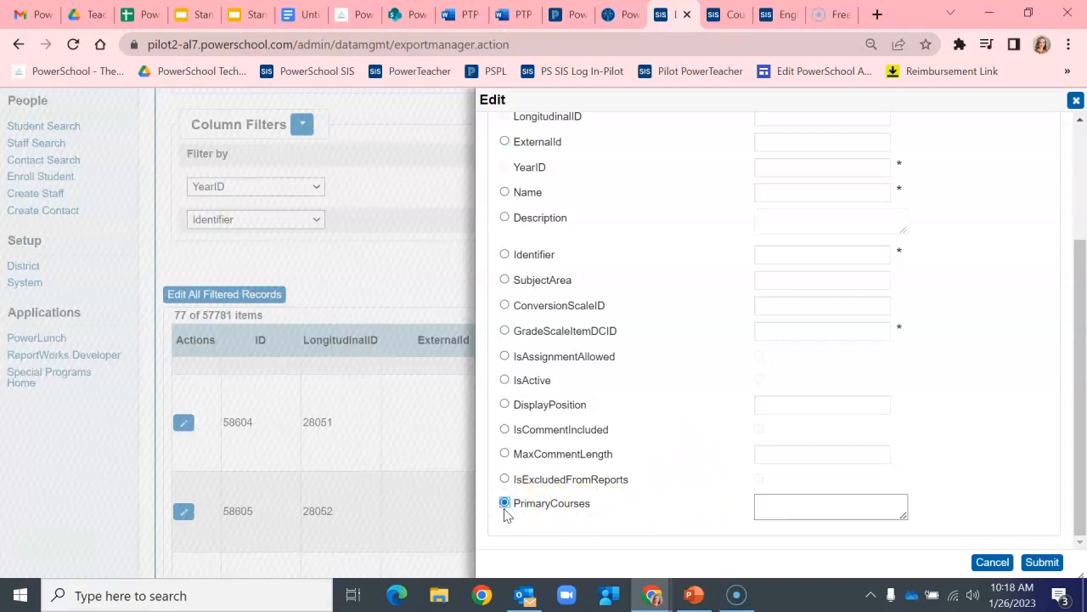
{"action": "left_click", "coordinate": [762, 506]}
{"action": "type", "text": "01006E1000"}
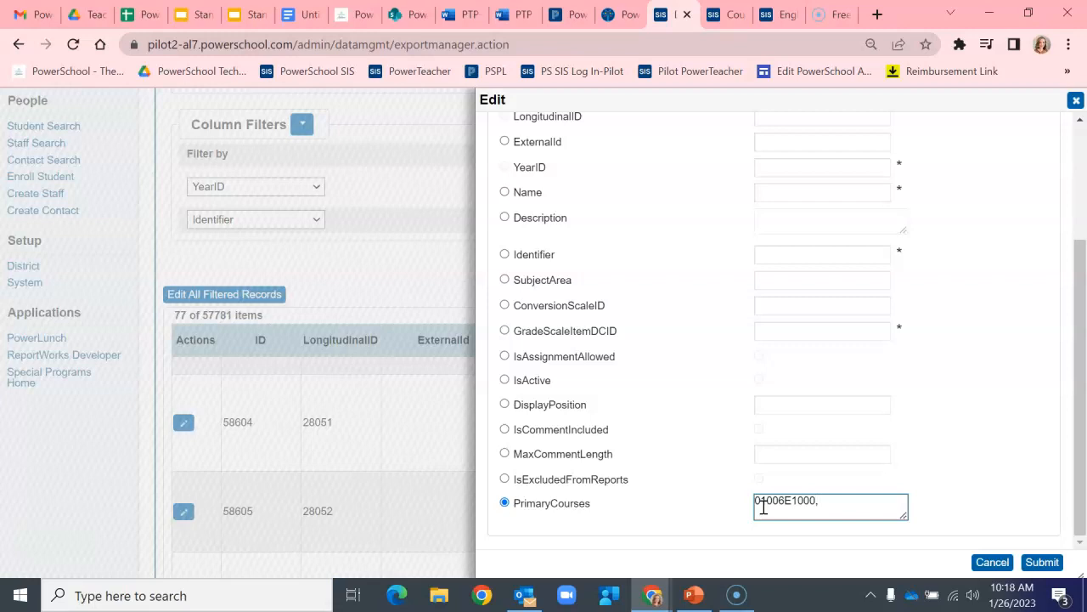
Step: Copy course number 01004G1000 from the English, Grade 12 course tab, append it to PrimaryCourses, and submit
{"action": "left_click", "coordinate": [767, 13]}
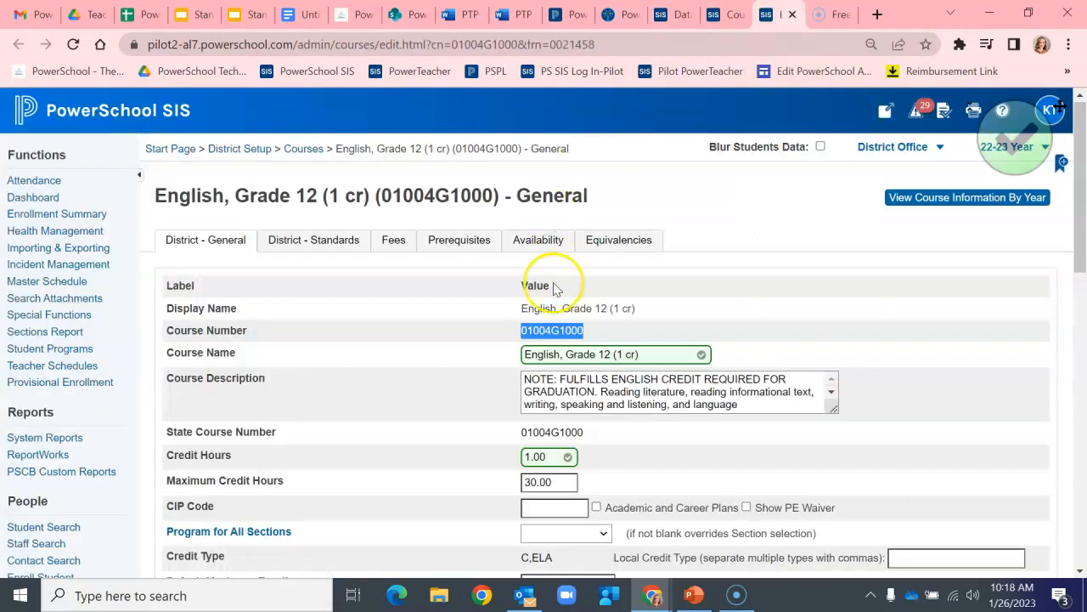
{"action": "right_click", "coordinate": [554, 328]}
{"action": "left_click", "coordinate": [593, 340]}
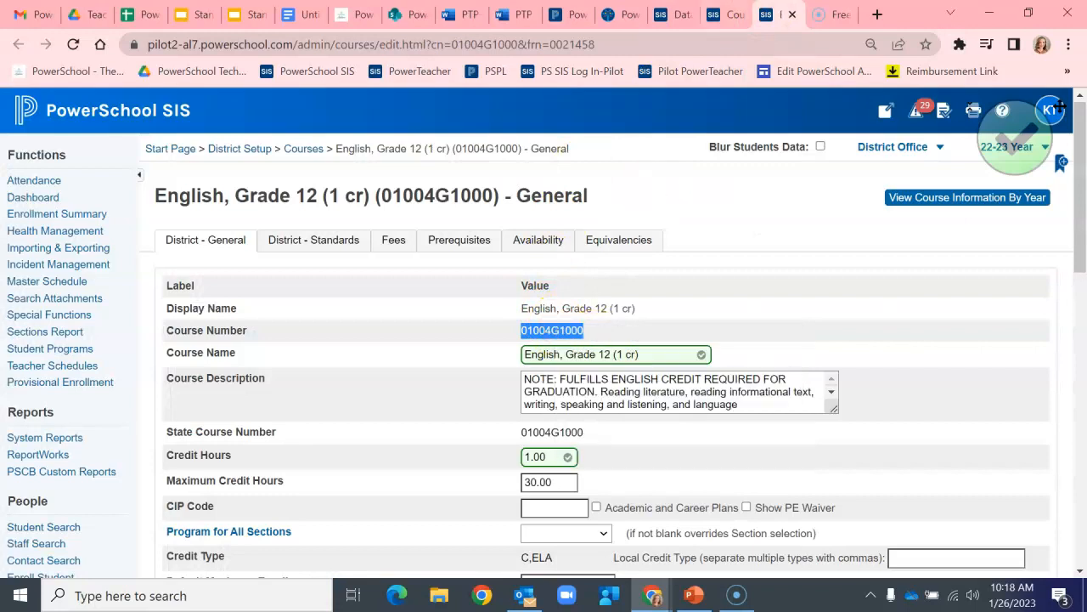
{"action": "left_click", "coordinate": [671, 14]}
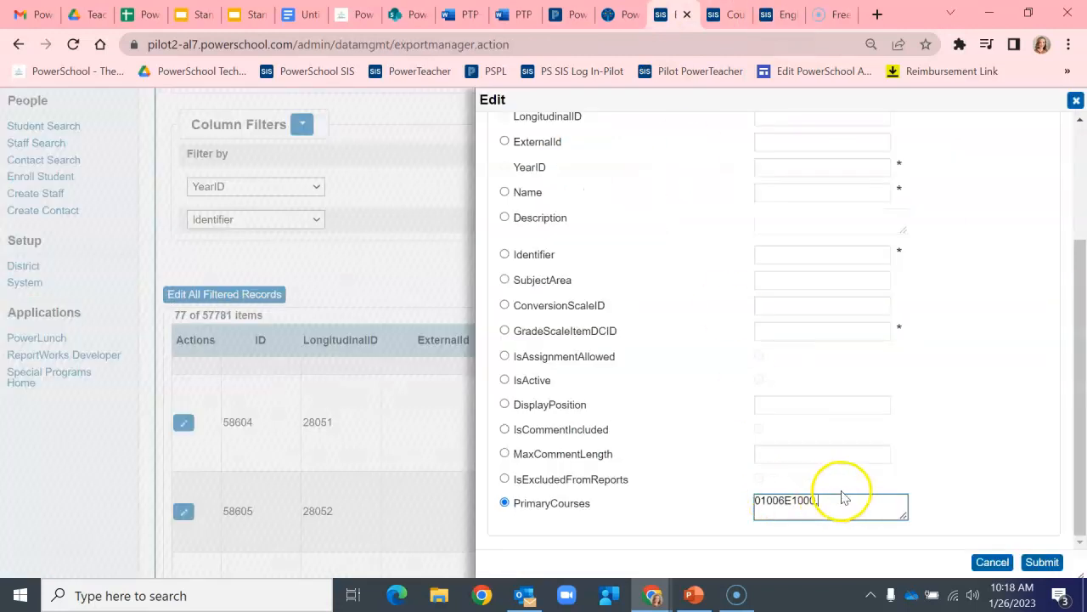
{"action": "key", "text": "ctrl+v"}
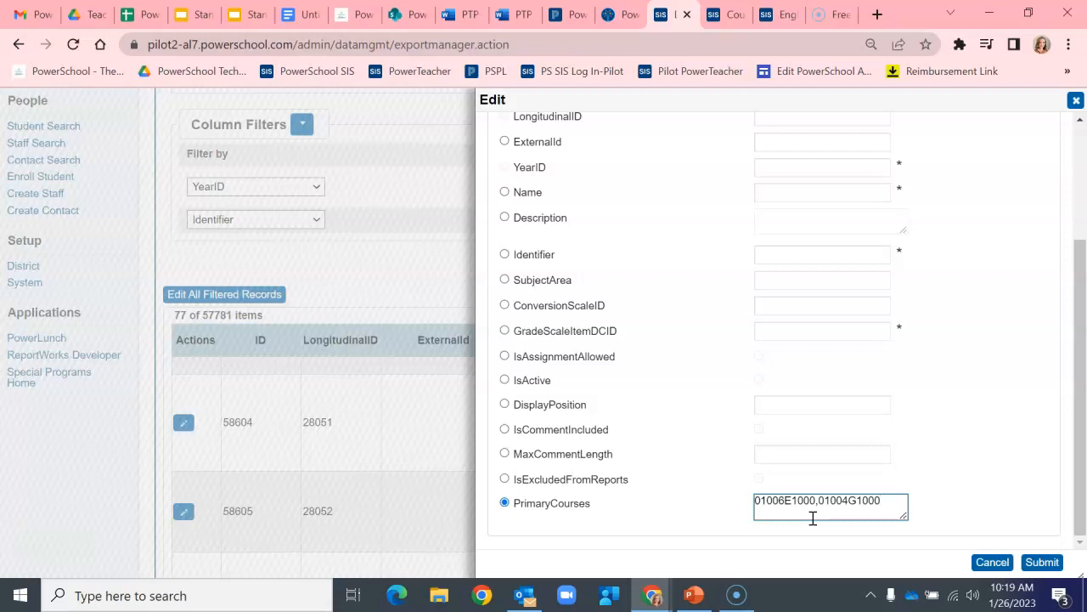
{"action": "left_click", "coordinate": [1044, 563]}
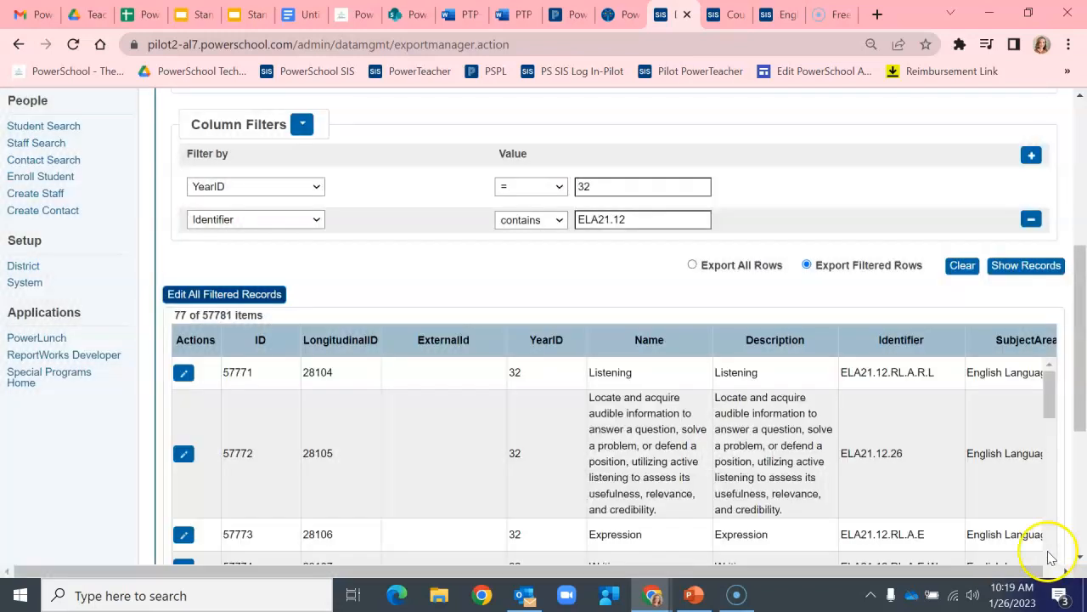
Step: Scroll across the filtered records to review the updated PrimaryCourses column
{"action": "scroll", "coordinate": [1080, 274], "scroll_direction": "down", "scroll_amount": 2}
{"action": "mouse_move", "coordinate": [1080, 359]}
{"action": "left_mouse_down"}
{"action": "mouse_move", "coordinate": [1080, 372]}
{"action": "mouse_move", "coordinate": [1080, 362]}
{"action": "left_mouse_up"}
{"action": "left_click_drag", "start_coordinate": [578, 496], "coordinate": [1047, 490]}
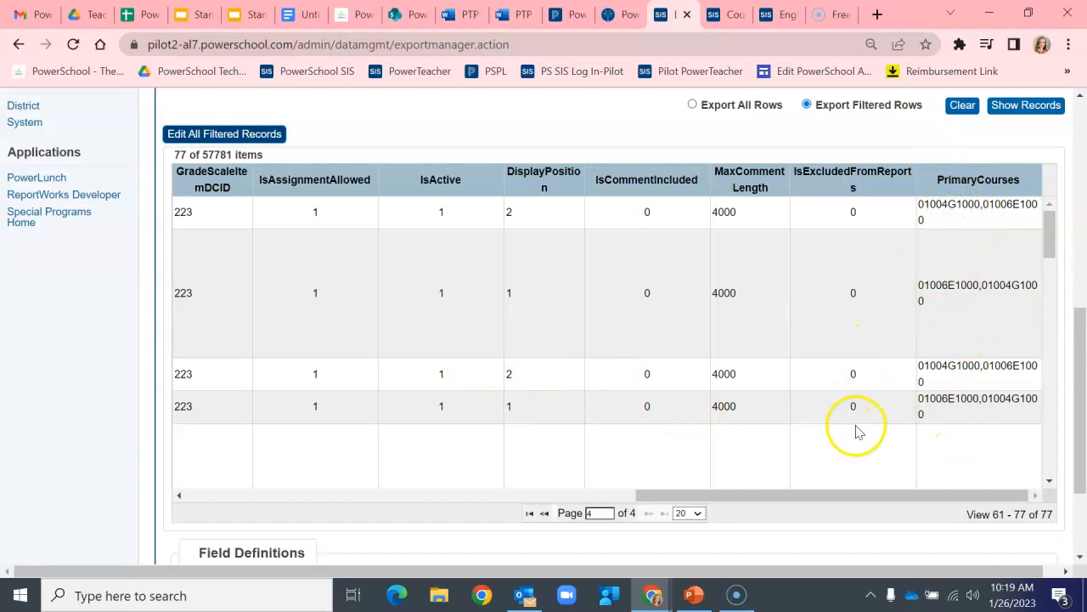
{"action": "scroll", "coordinate": [858, 433], "scroll_direction": "up", "scroll_amount": 3}
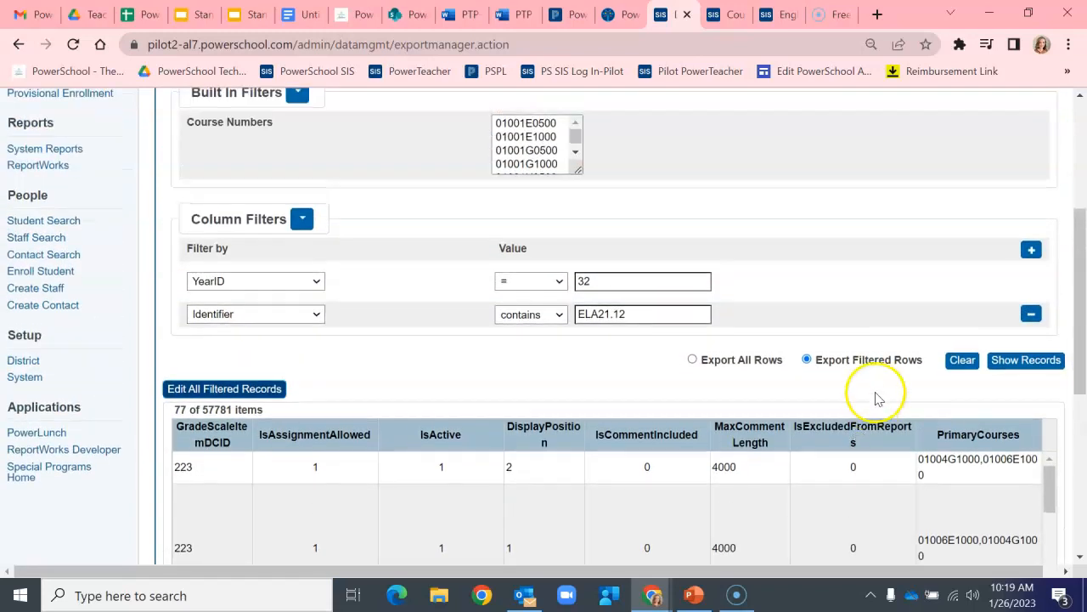
{"action": "left_click", "coordinate": [1031, 314]}
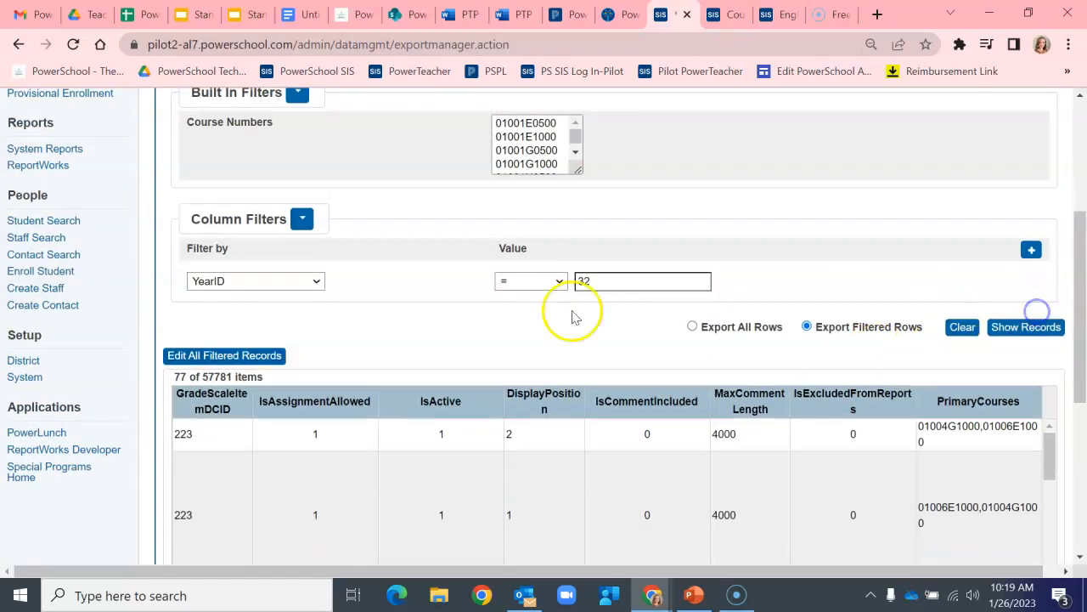
{"action": "left_click", "coordinate": [1032, 249]}
{"action": "left_click", "coordinate": [263, 314]}
{"action": "left_click", "coordinate": [260, 422]}
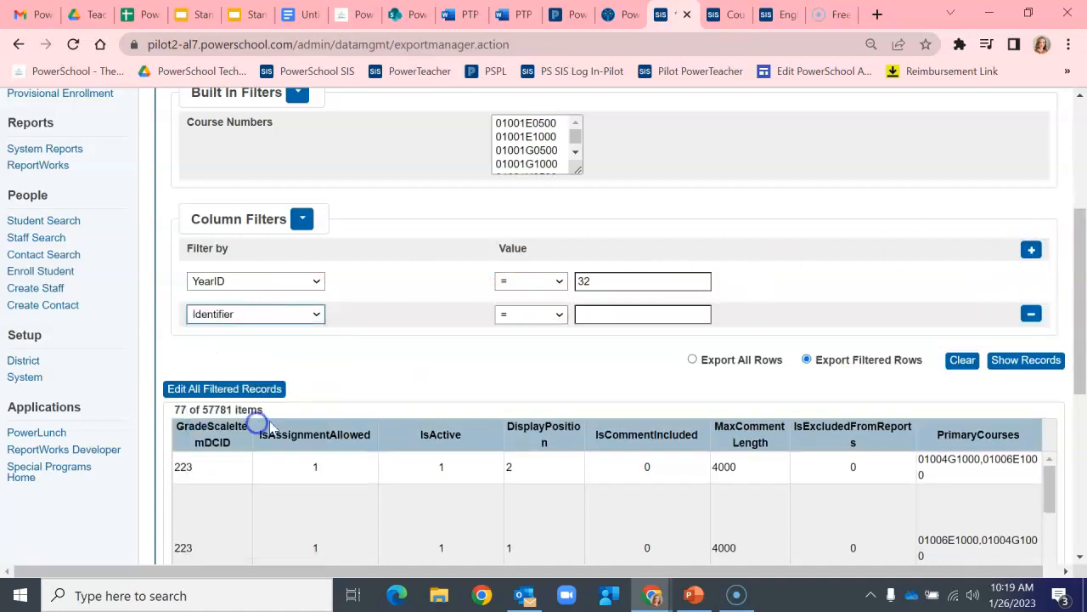
{"action": "left_click", "coordinate": [553, 314]}
{"action": "left_click", "coordinate": [520, 413]}
{"action": "left_click", "coordinate": [620, 314]}
{"action": "left_click", "coordinate": [595, 340]}
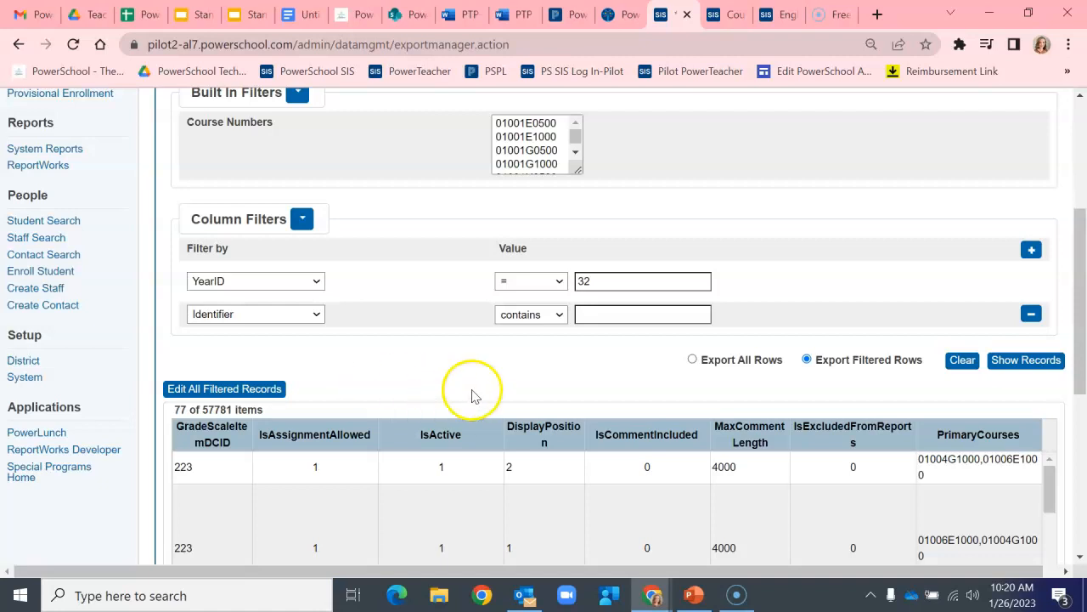
Step: Remove the Identifier filter and show the records filtered only by YearID 32
{"action": "left_click", "coordinate": [1033, 316]}
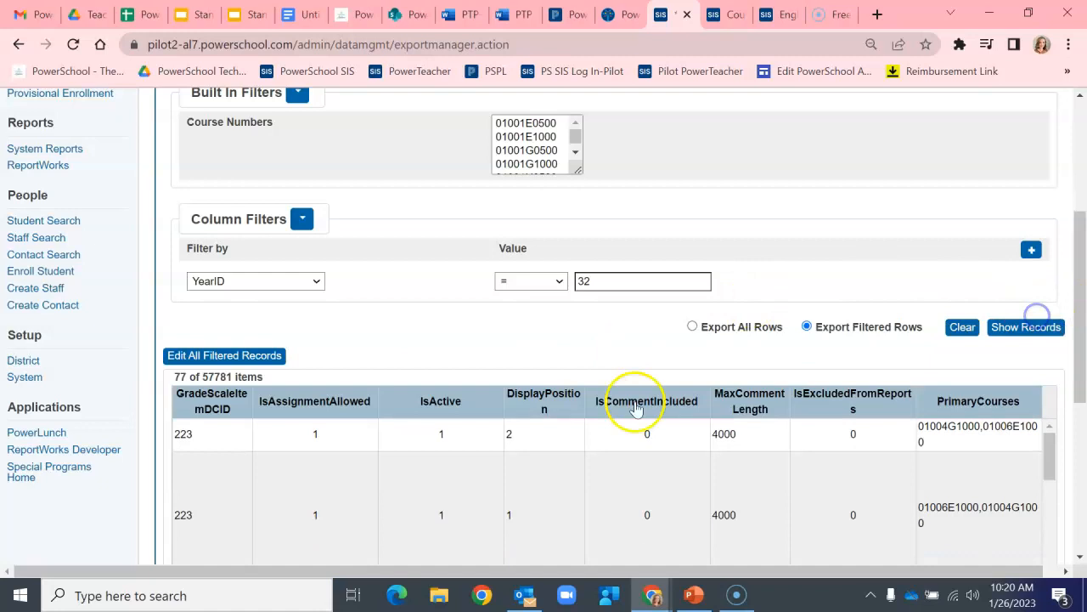
{"action": "left_click", "coordinate": [1010, 327]}
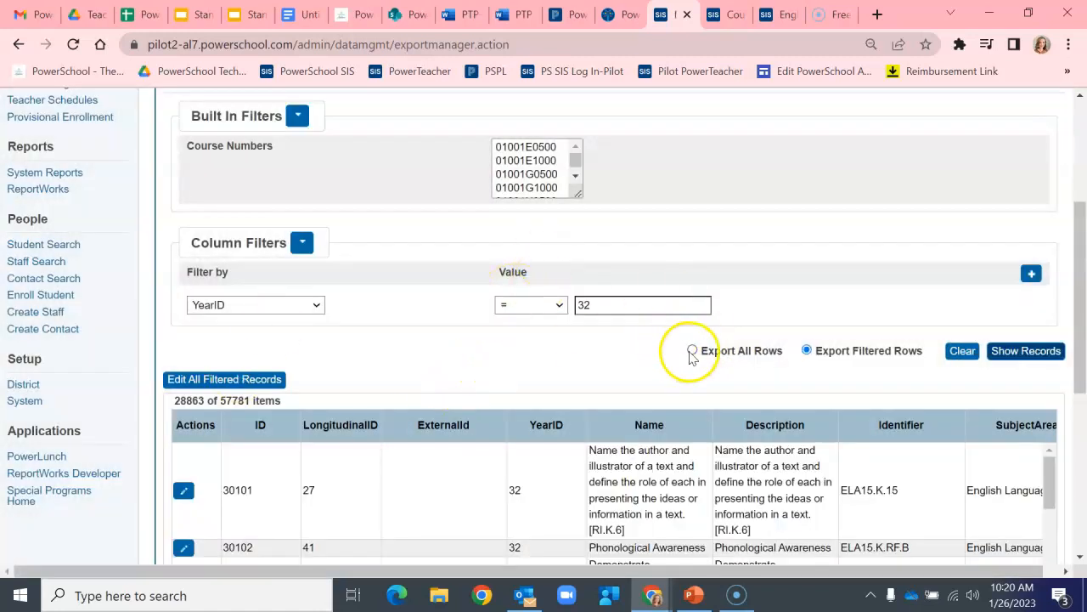
Step: Advance to the export summary and export the filtered records as standard_export.txt
{"action": "scroll", "coordinate": [697, 349], "scroll_direction": "down", "scroll_amount": 5}
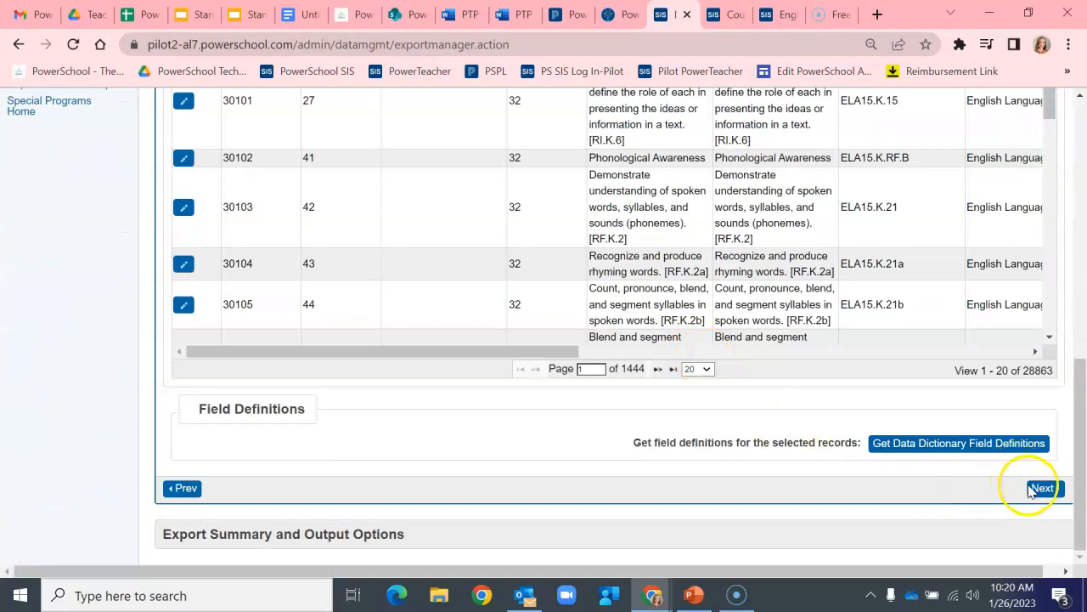
{"action": "left_click", "coordinate": [1044, 489]}
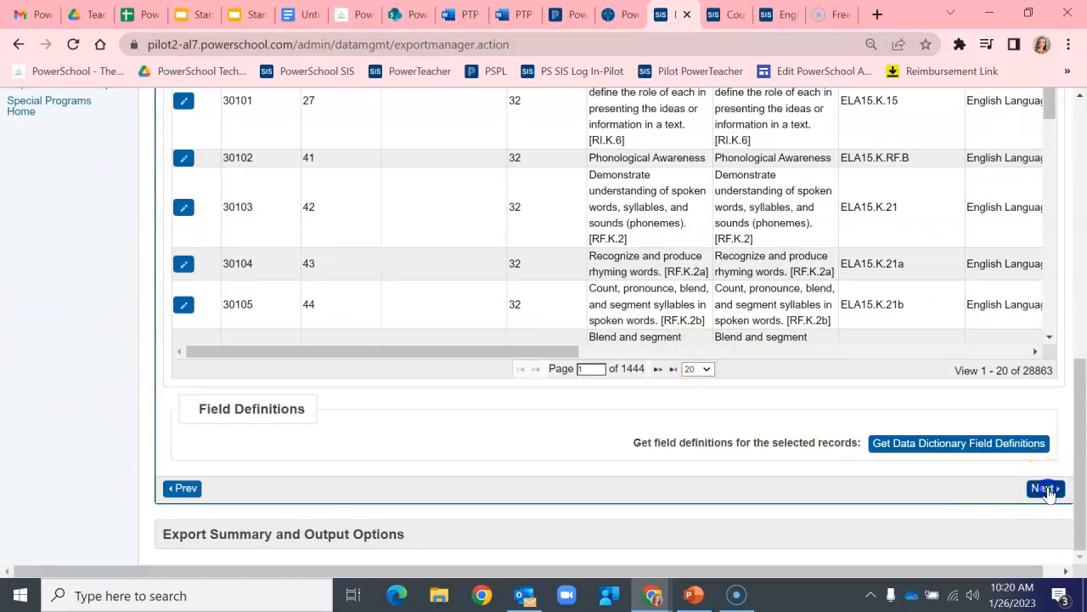
{"action": "scroll", "coordinate": [671, 367], "scroll_direction": "down", "scroll_amount": 2}
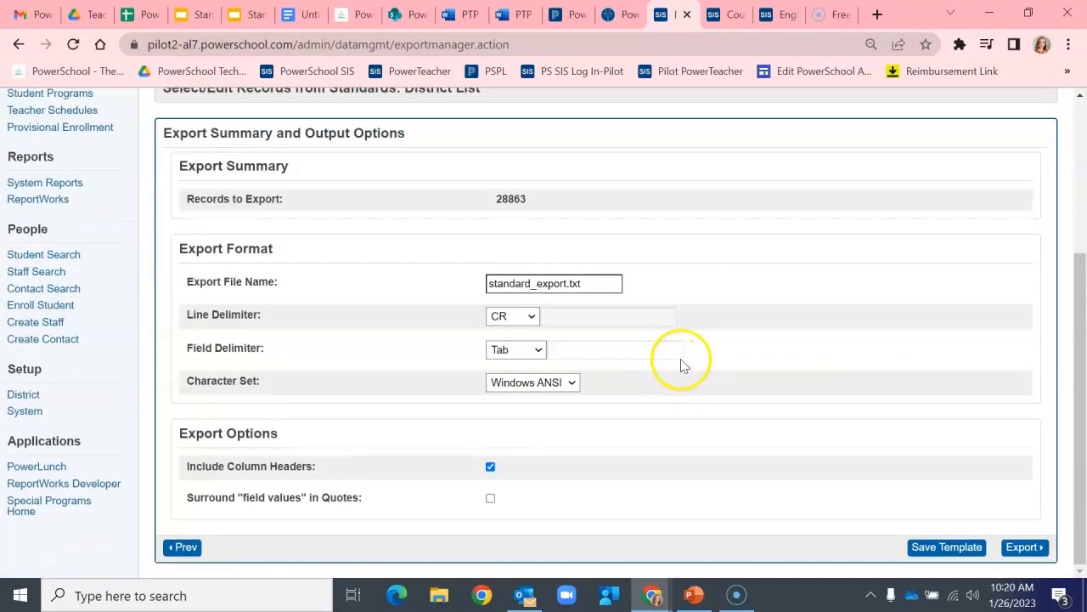
{"action": "left_click", "coordinate": [1033, 548]}
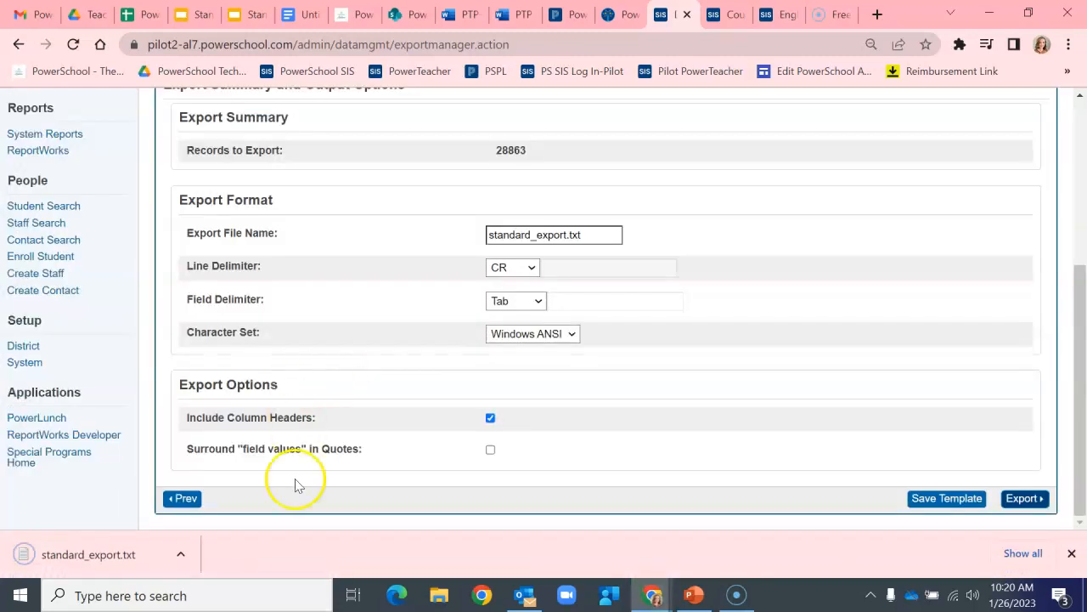
Step: Switch to Excel by launching it from the Windows search
{"action": "left_click", "coordinate": [106, 596]}
{"action": "type", "text": "w"}
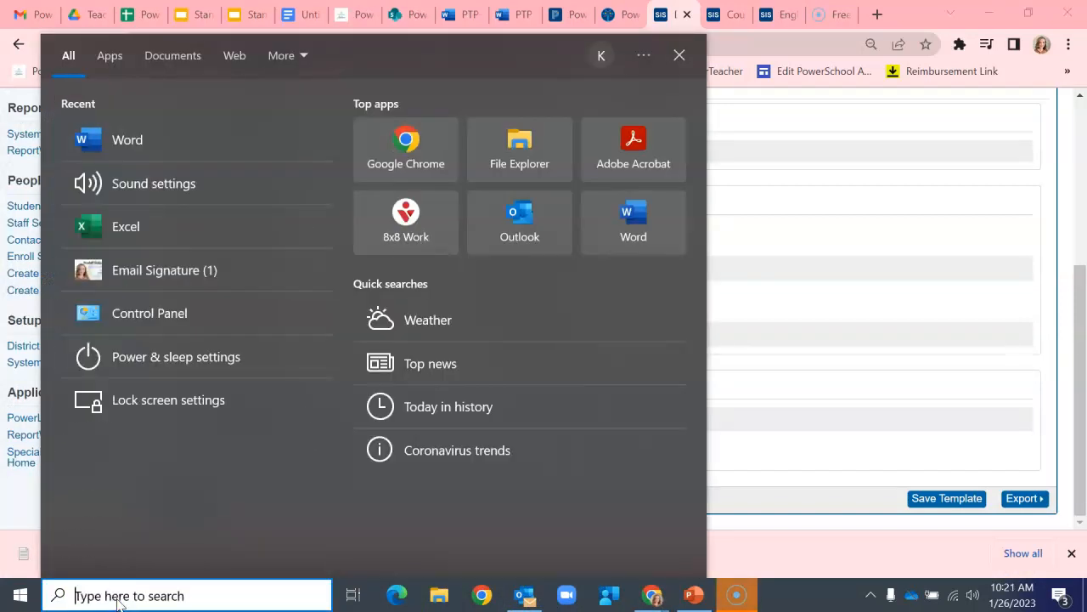
{"action": "left_click", "coordinate": [139, 229]}
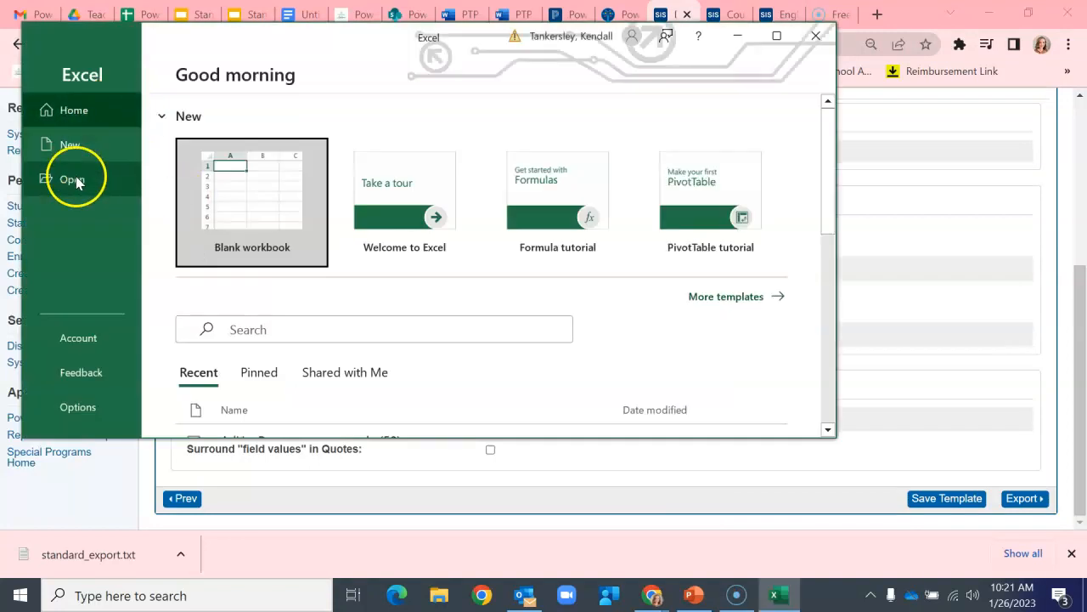
Step: Open standard_export.txt from Downloads, showing all file types, and finish the Text Import Wizard
{"action": "left_click", "coordinate": [76, 181]}
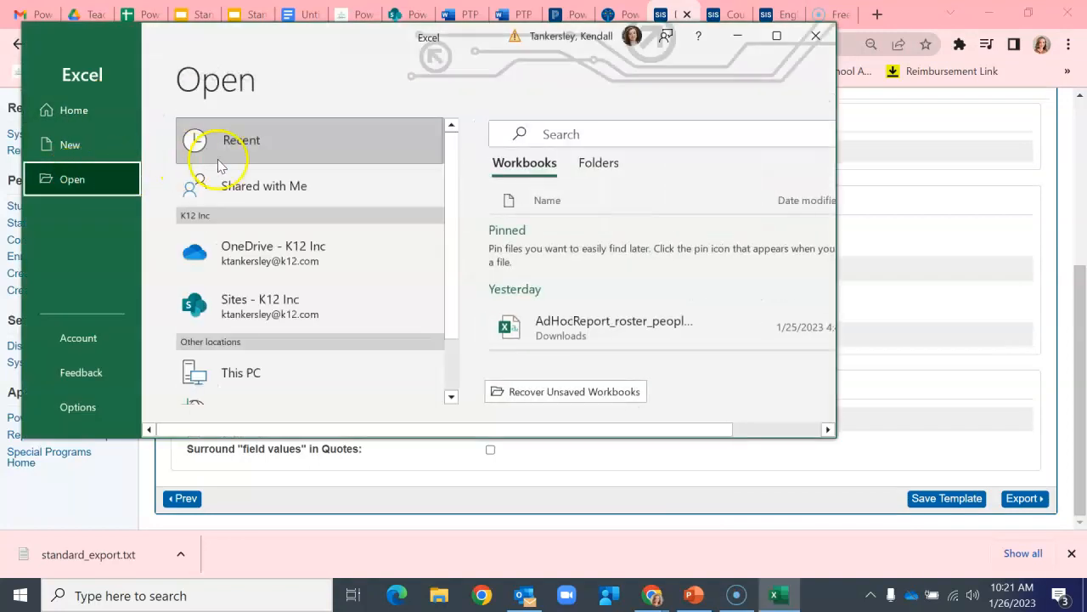
{"action": "scroll", "coordinate": [285, 349], "scroll_direction": "down", "scroll_amount": 2}
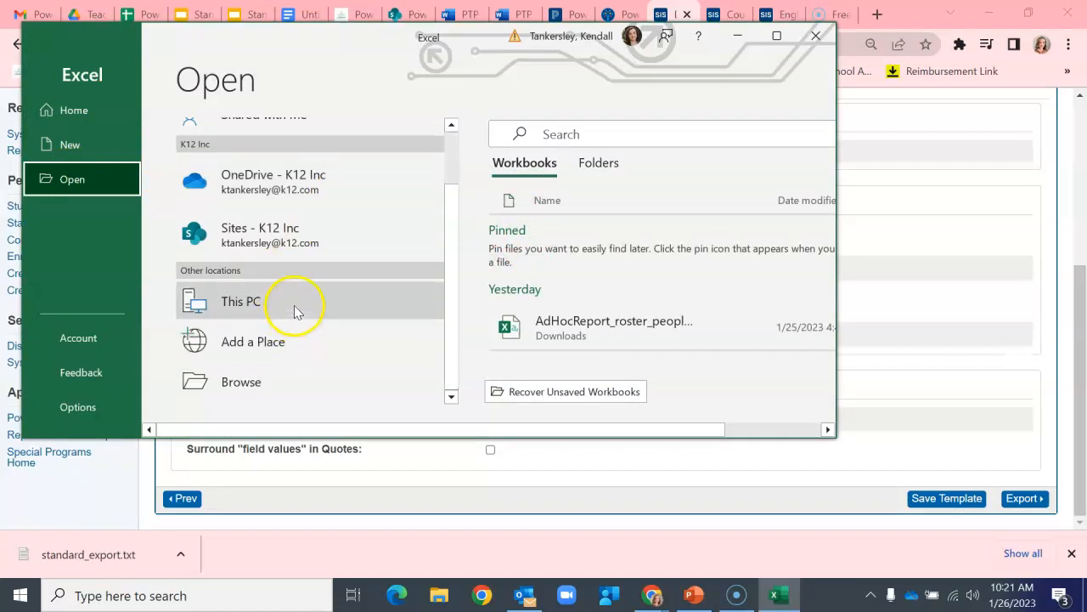
{"action": "left_click", "coordinate": [270, 380]}
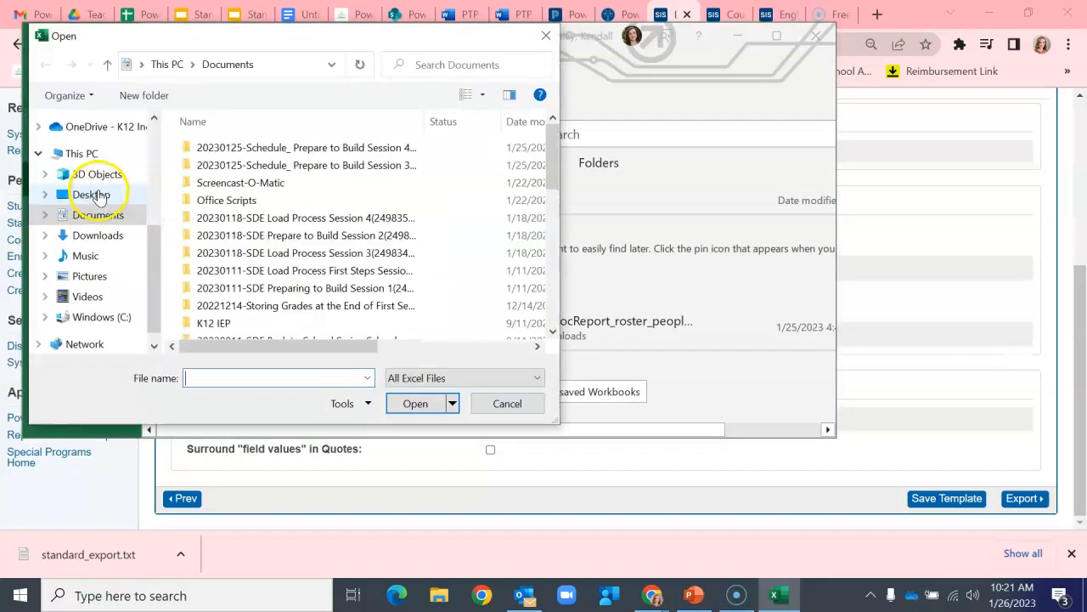
{"action": "left_click", "coordinate": [98, 235]}
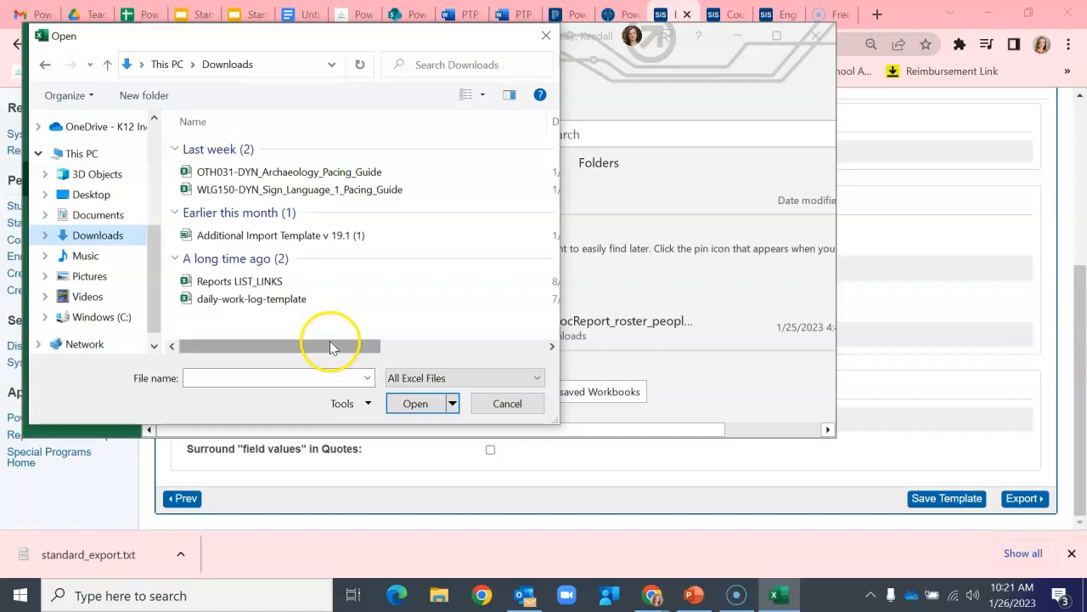
{"action": "left_click", "coordinate": [418, 378]}
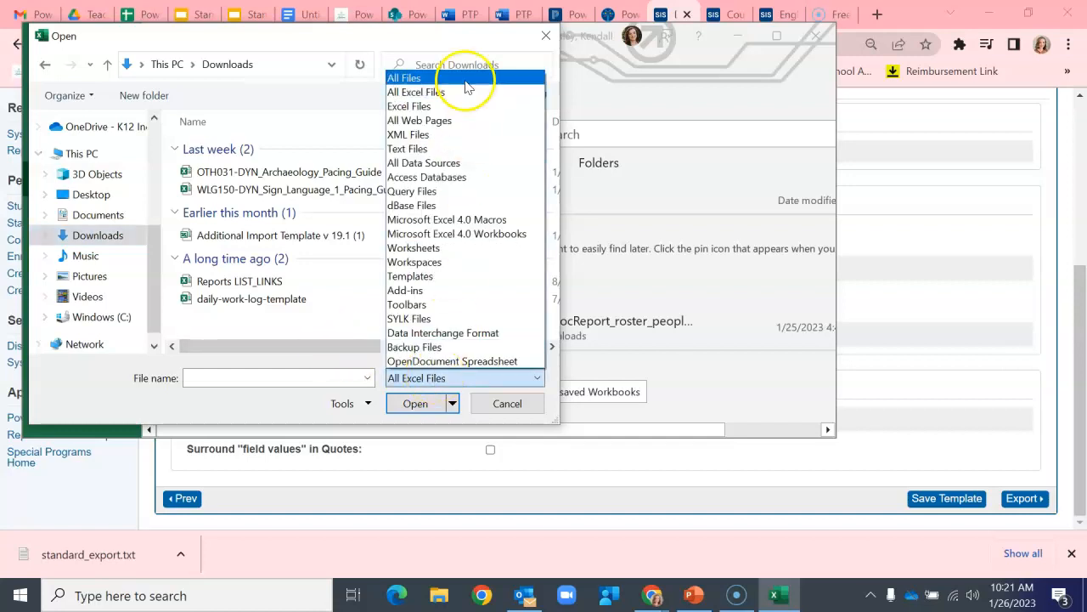
{"action": "left_click", "coordinate": [466, 88]}
{"action": "left_click", "coordinate": [222, 171]}
{"action": "left_click", "coordinate": [418, 403]}
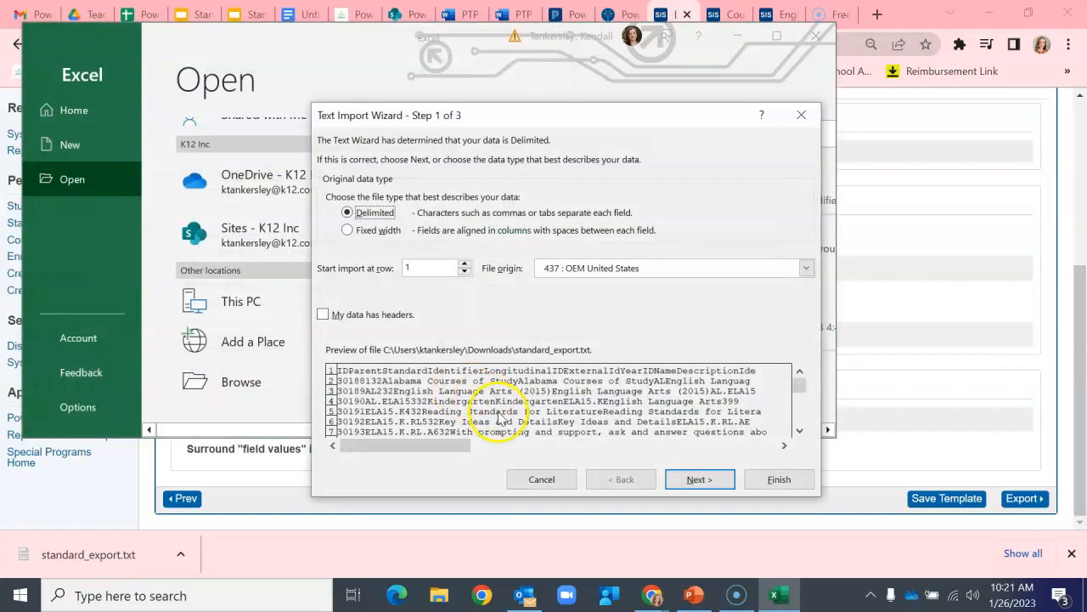
{"action": "left_click", "coordinate": [773, 481]}
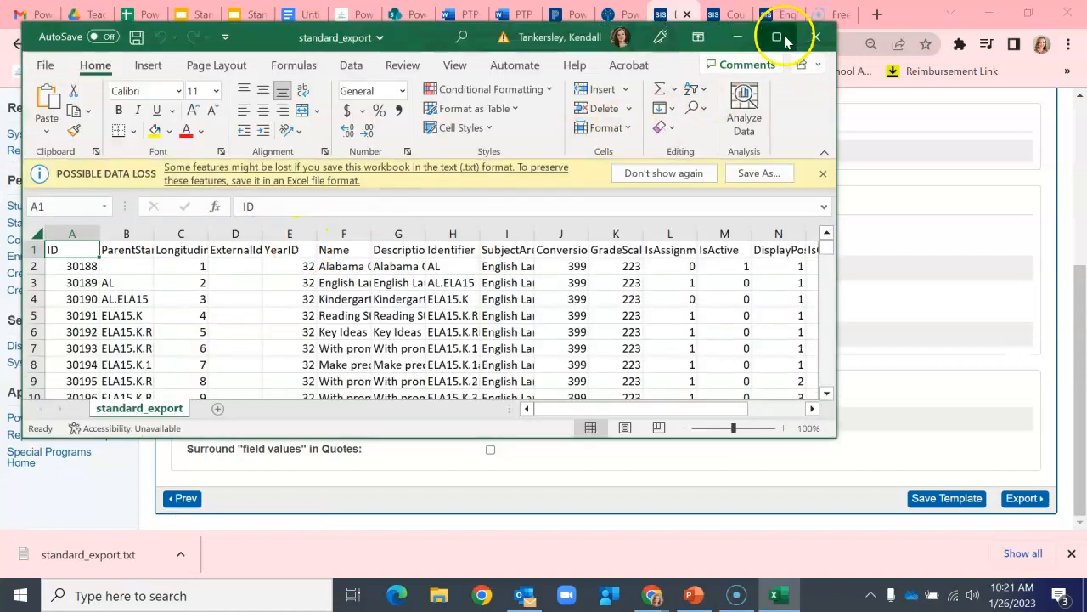
Step: Maximize the workbook window and scroll from the first to the last rows to examine the PrimaryCourses column
{"action": "left_click", "coordinate": [777, 36]}
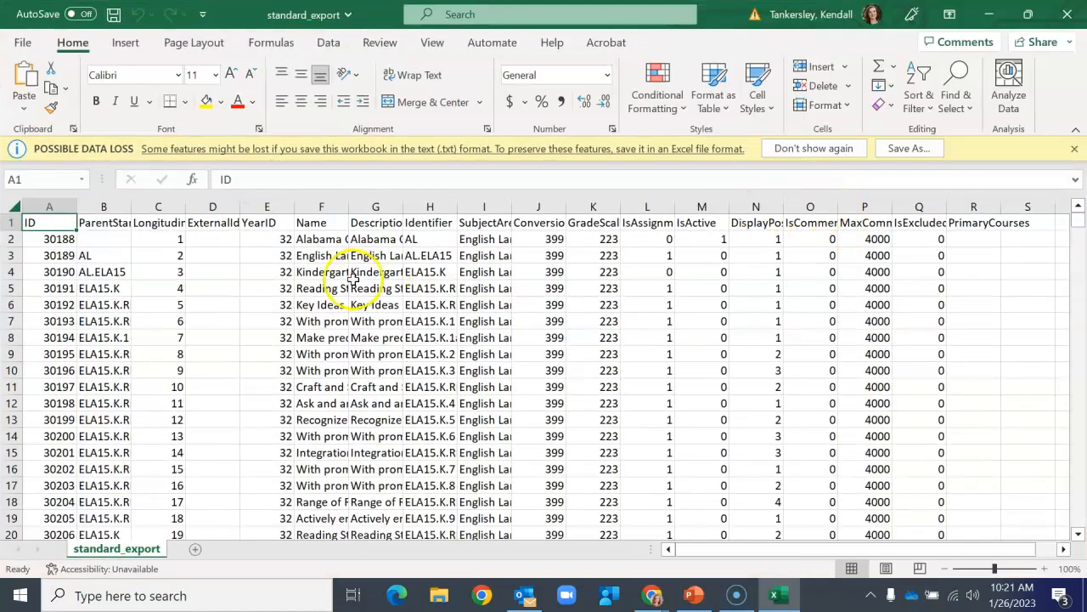
{"action": "scroll", "coordinate": [206, 339], "scroll_direction": "down", "scroll_amount": 7}
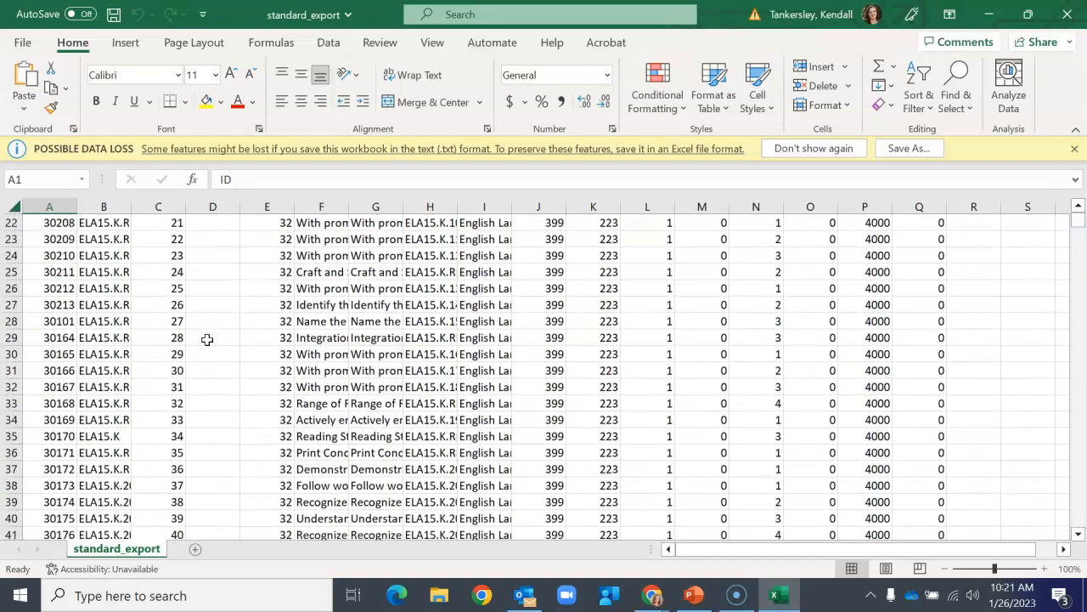
{"action": "scroll", "coordinate": [243, 340], "scroll_direction": "up", "scroll_amount": 7}
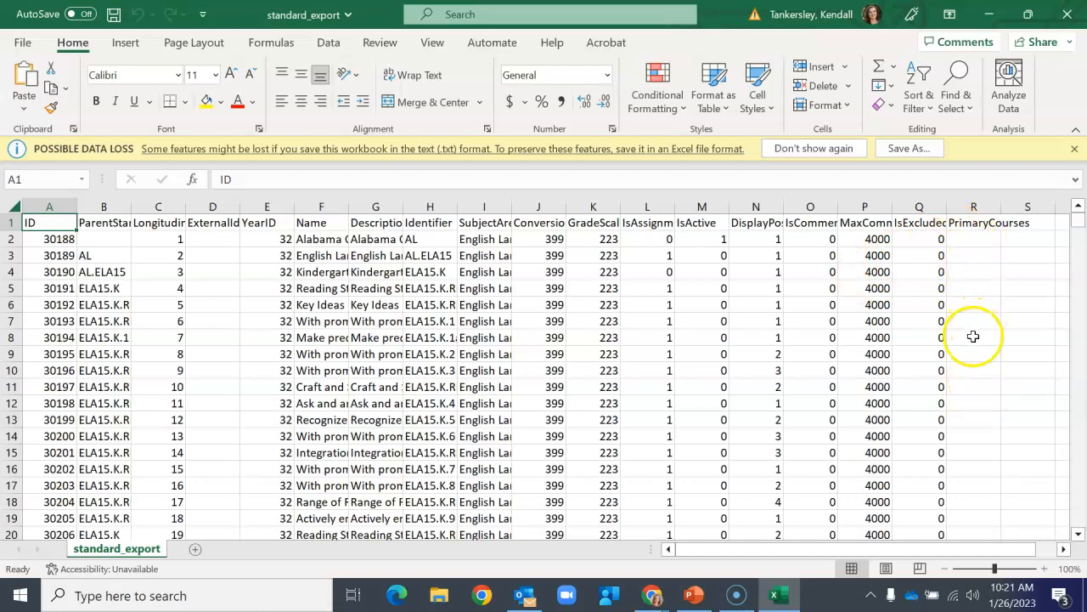
{"action": "left_click_drag", "start_coordinate": [1077, 228], "coordinate": [1072, 546]}
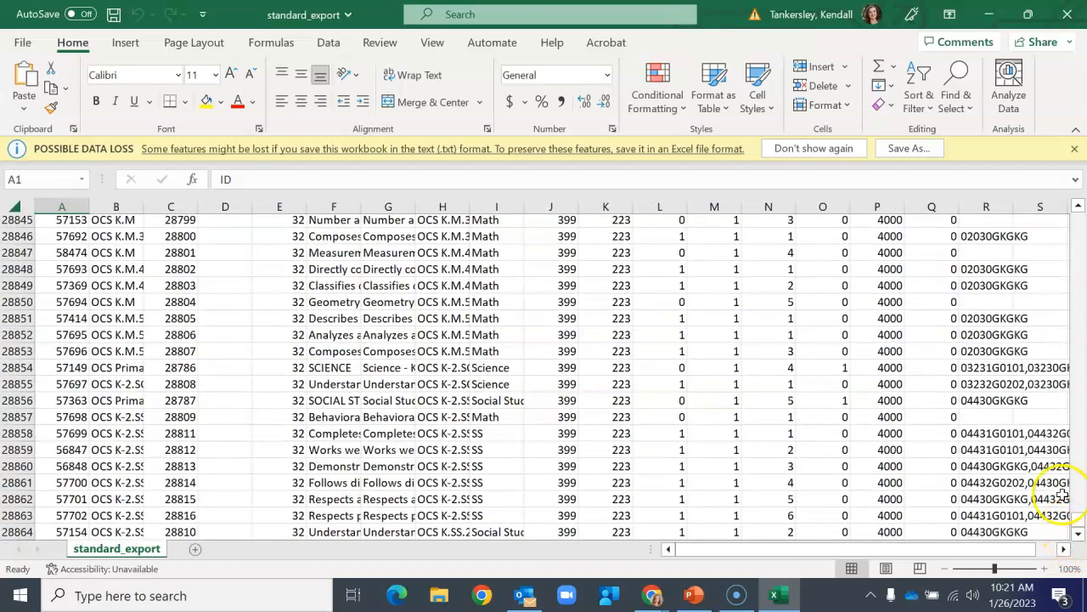
{"action": "scroll", "coordinate": [1037, 467], "scroll_direction": "up", "scroll_amount": 12}
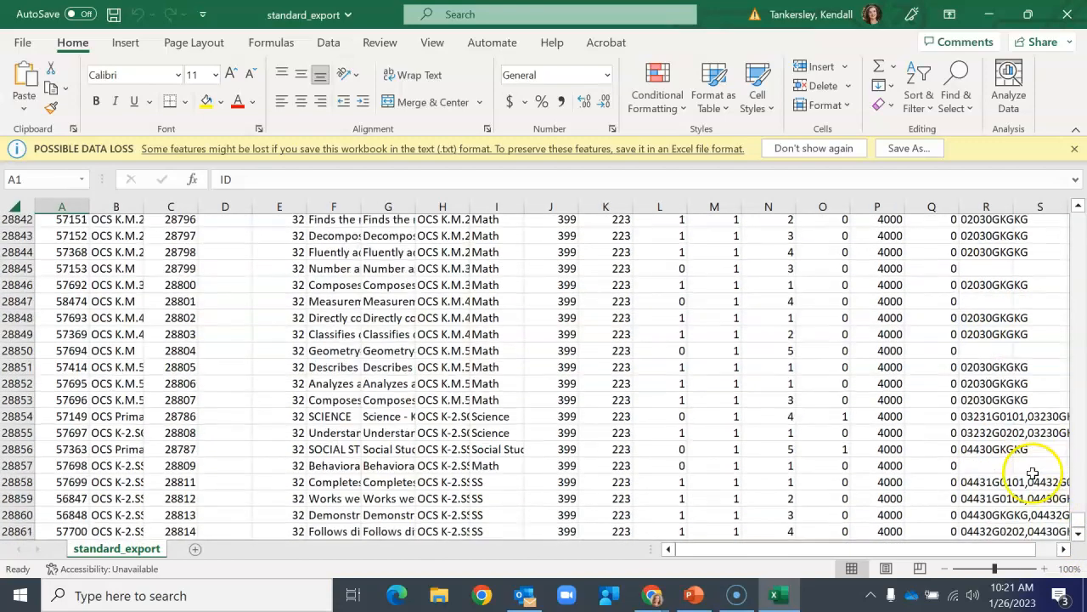
{"action": "scroll", "coordinate": [1036, 470], "scroll_direction": "up", "scroll_amount": 20}
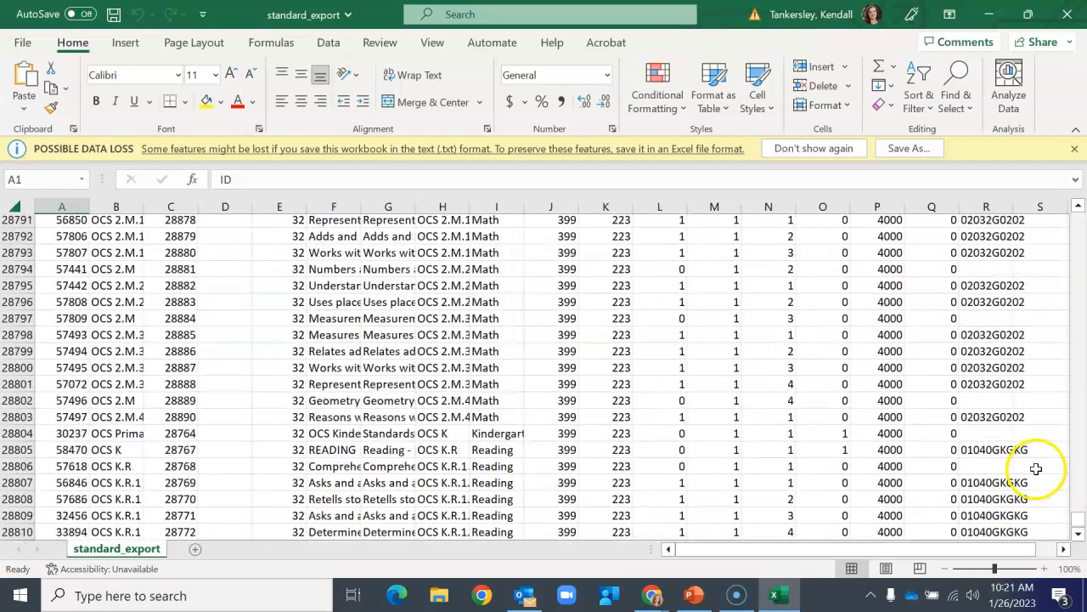
{"action": "left_click_drag", "start_coordinate": [1077, 514], "coordinate": [1028, 210]}
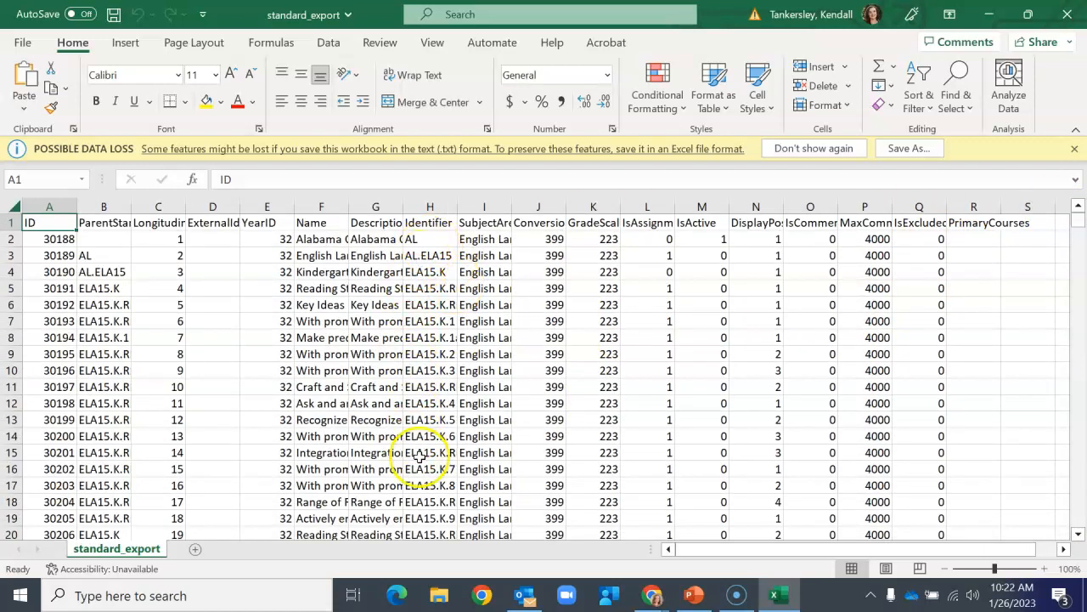
Step: Scroll through the exported rows to inspect the Identifier and PrimaryCourses values of the ELA standards
{"action": "scroll", "coordinate": [438, 430], "scroll_direction": "down", "scroll_amount": 20}
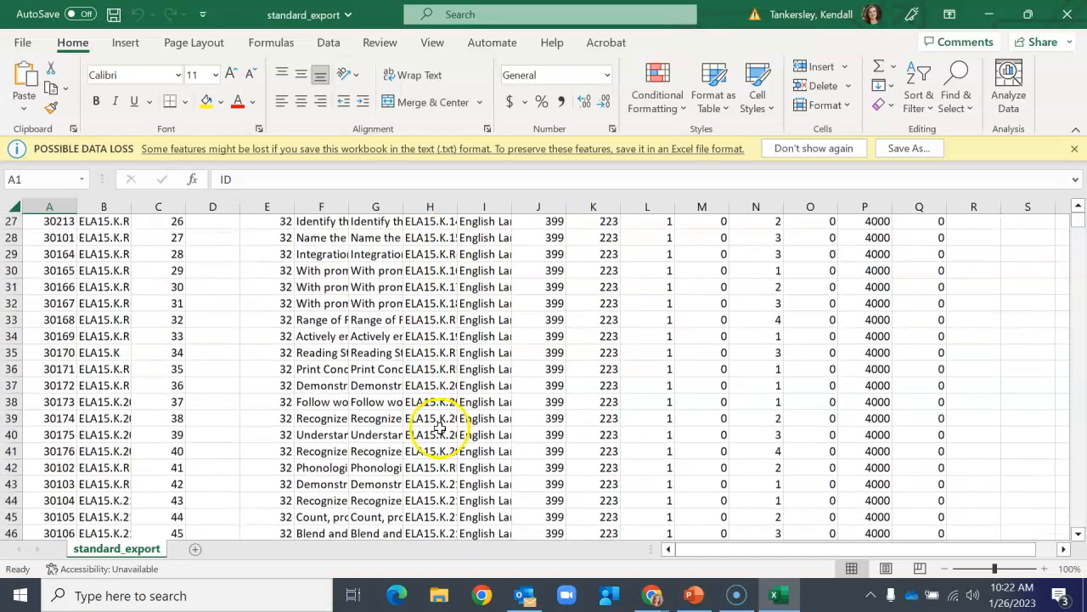
{"action": "scroll", "coordinate": [440, 418], "scroll_direction": "down", "scroll_amount": 20}
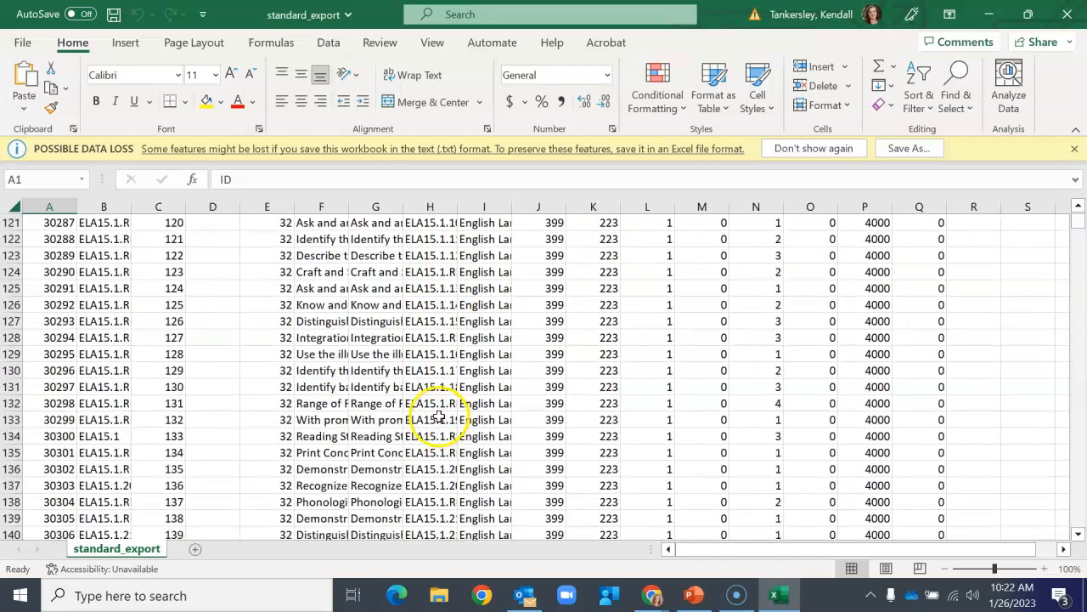
{"action": "left_click_drag", "start_coordinate": [1080, 222], "coordinate": [1074, 522]}
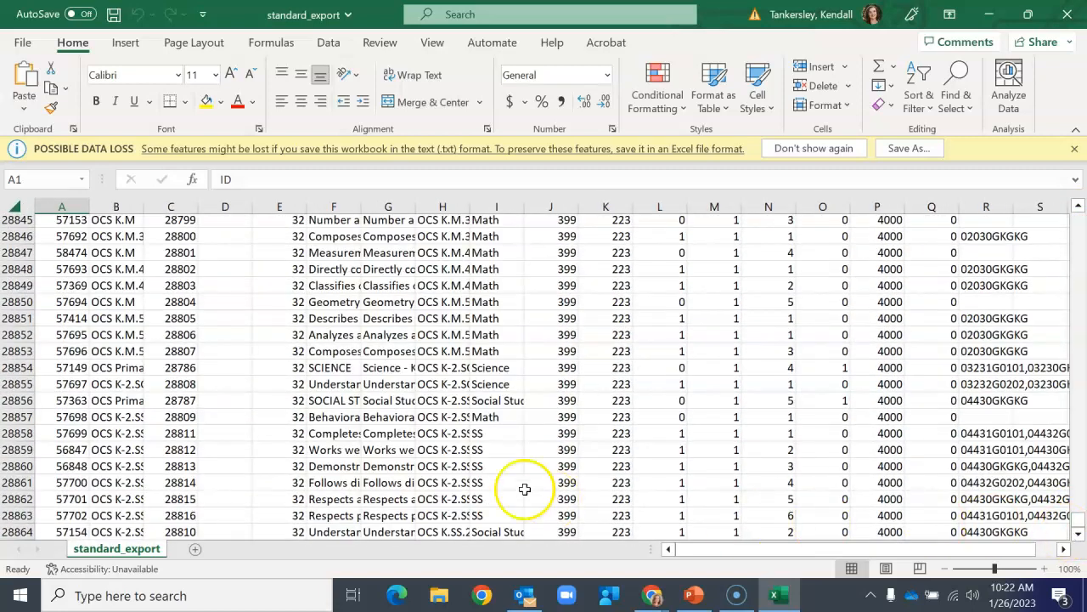
{"action": "left_click", "coordinate": [435, 384]}
{"action": "scroll", "coordinate": [435, 384], "scroll_direction": "up", "scroll_amount": 1}
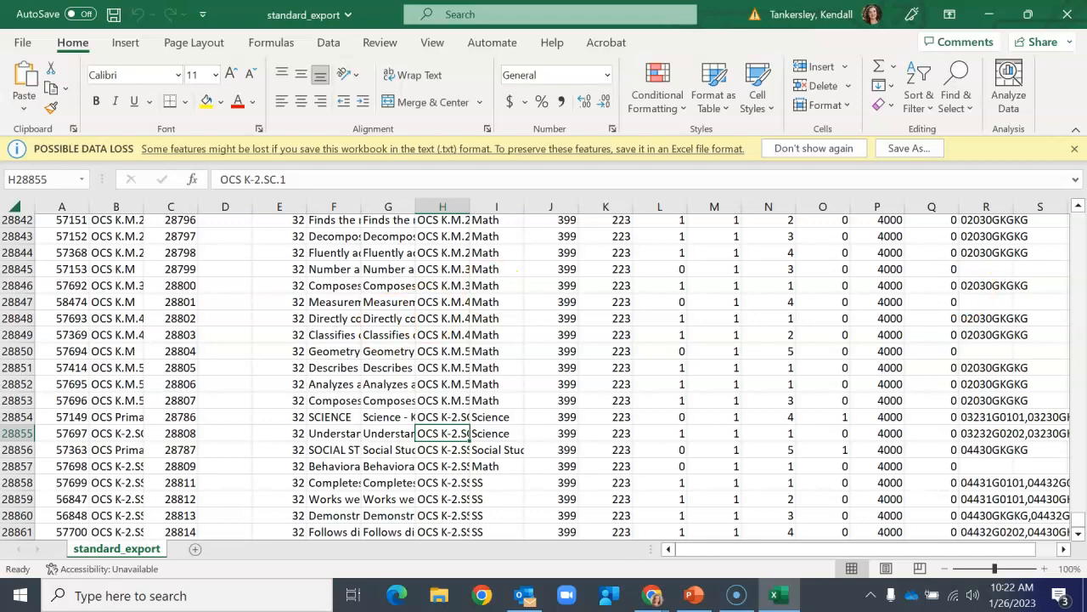
{"action": "left_click_drag", "start_coordinate": [1078, 514], "coordinate": [1079, 211]}
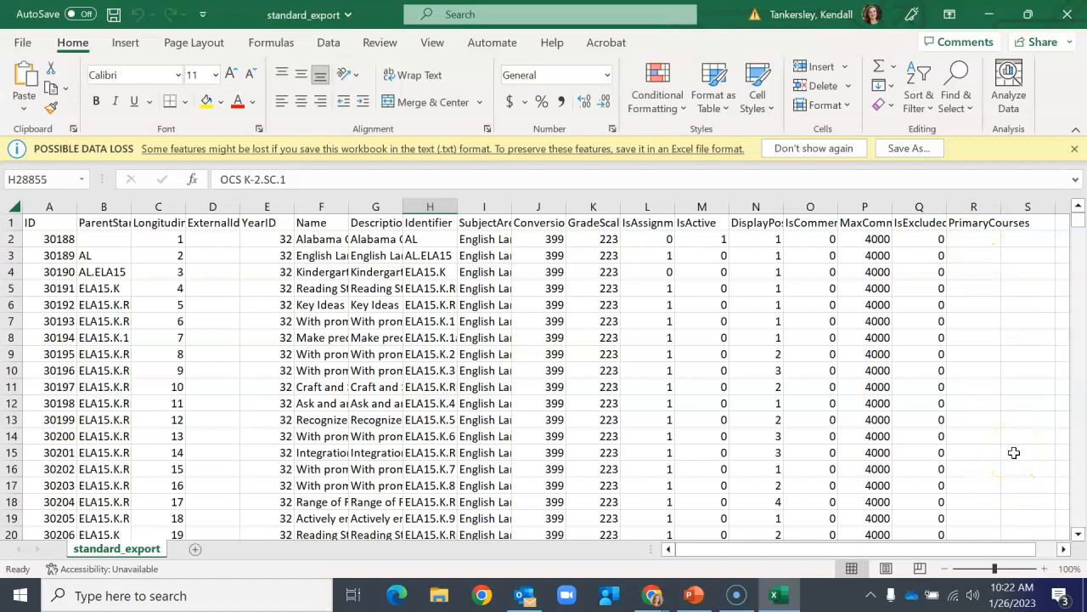
{"action": "scroll", "coordinate": [498, 376], "scroll_direction": "down", "scroll_amount": 8}
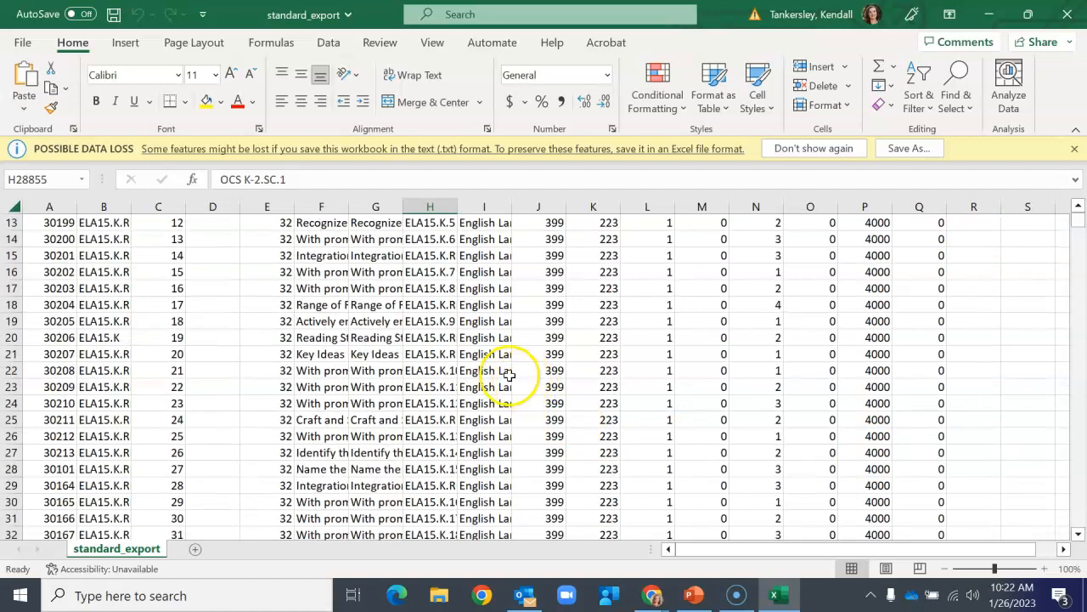
{"action": "scroll", "coordinate": [475, 364], "scroll_direction": "down", "scroll_amount": 15}
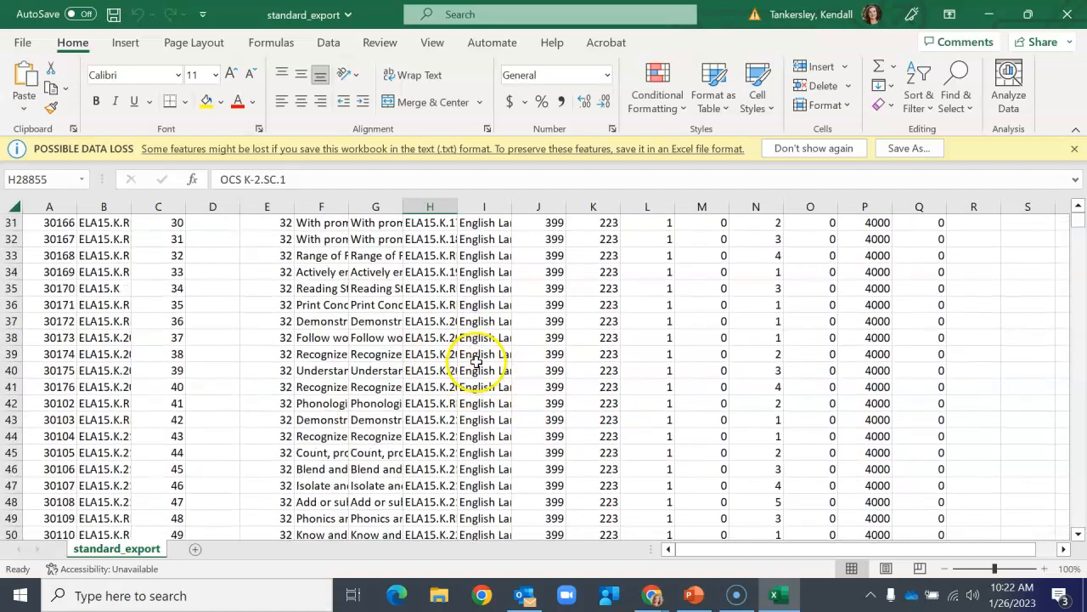
{"action": "scroll", "coordinate": [476, 364], "scroll_direction": "down", "scroll_amount": 20}
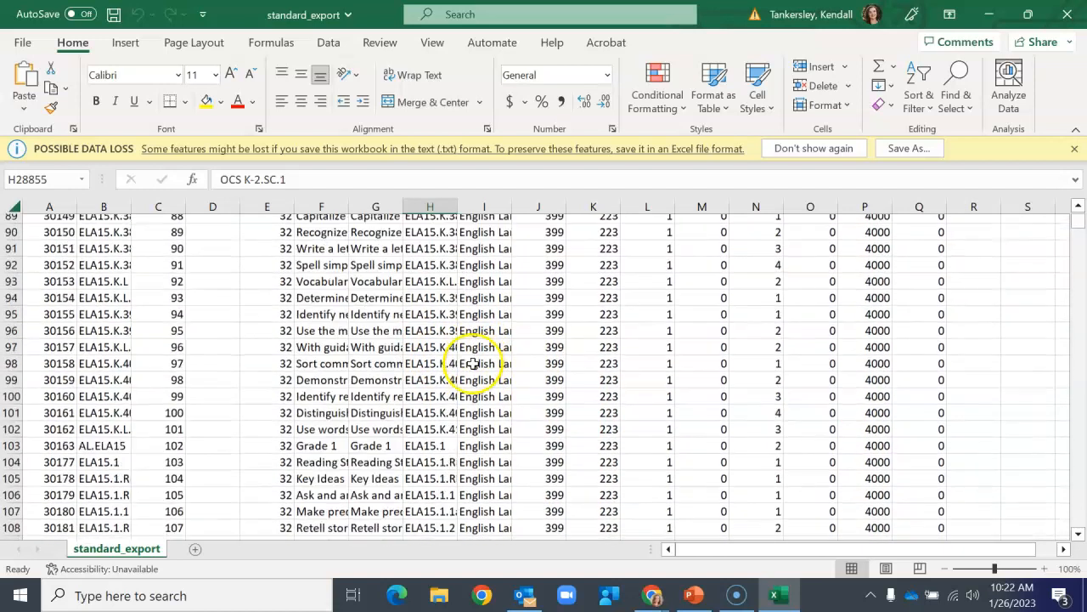
{"action": "scroll", "coordinate": [555, 343], "scroll_direction": "down", "scroll_amount": 2}
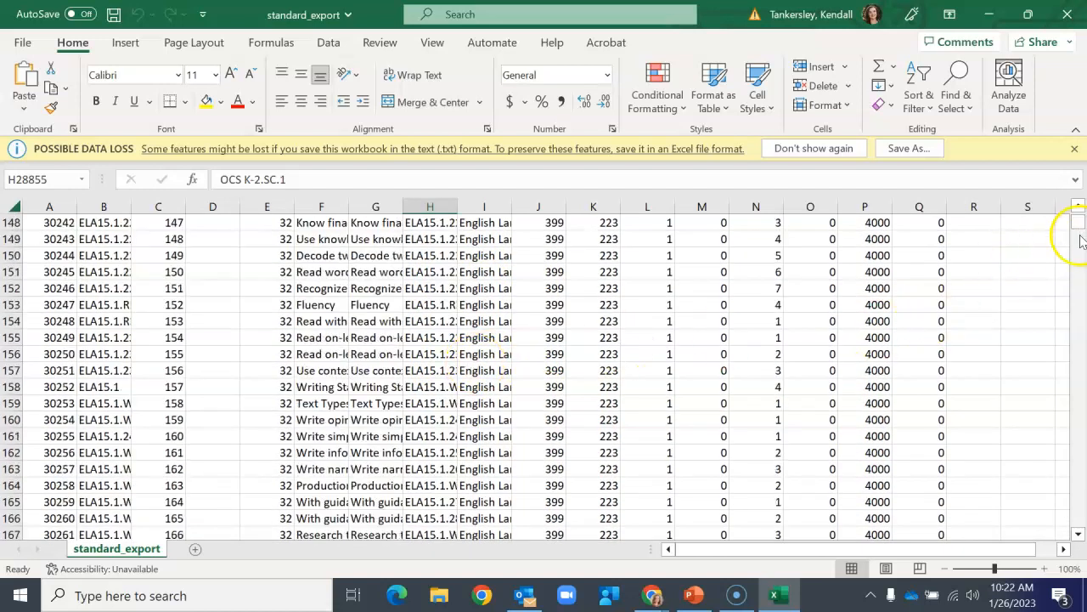
{"action": "left_click_drag", "start_coordinate": [1079, 227], "coordinate": [1081, 260]}
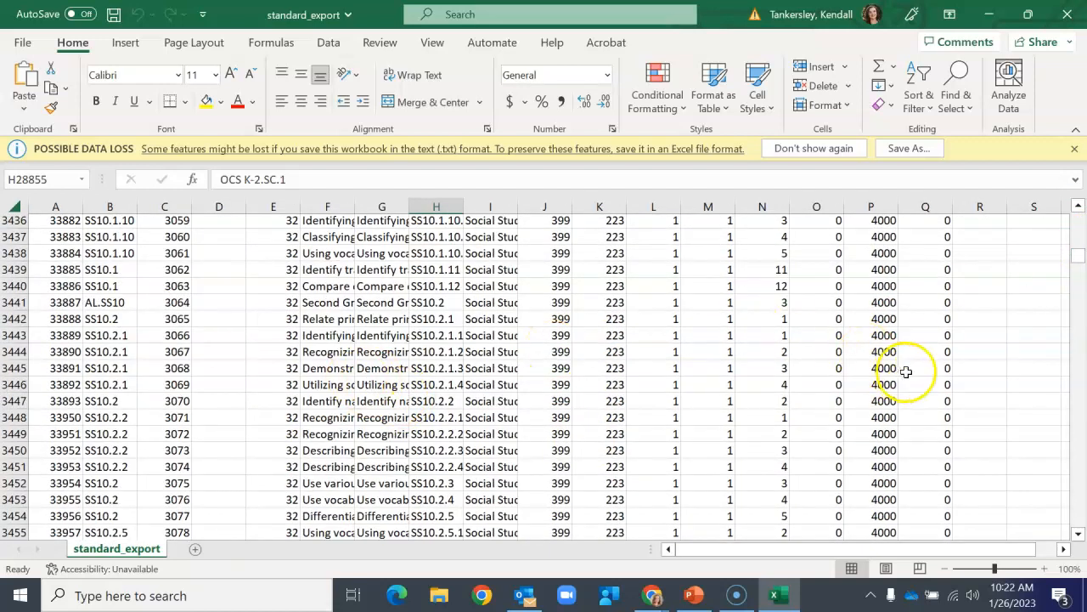
{"action": "left_click", "coordinate": [980, 339]}
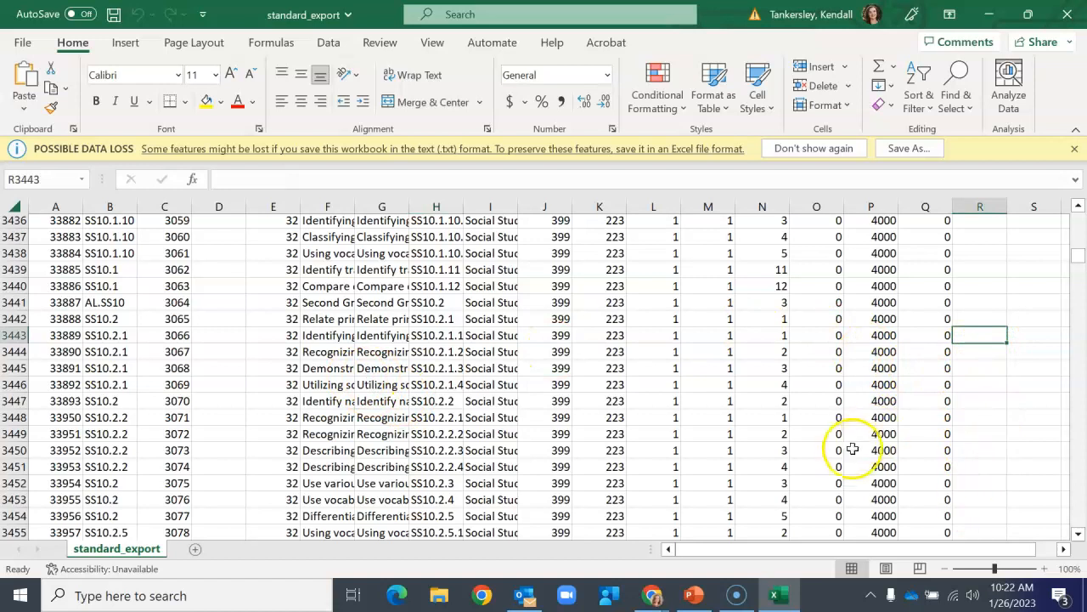